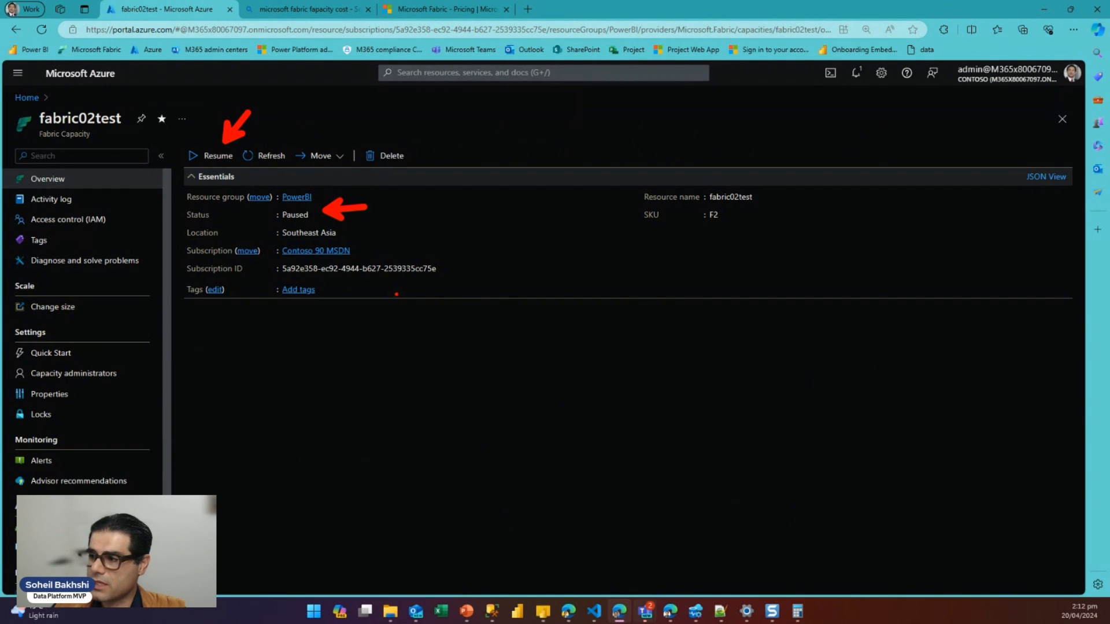
mouse_move(179, 138)
mouse_down()
mouse_move(173, 151)
mouse_move(234, 158)
mouse_move(177, 136)
mouse_up()
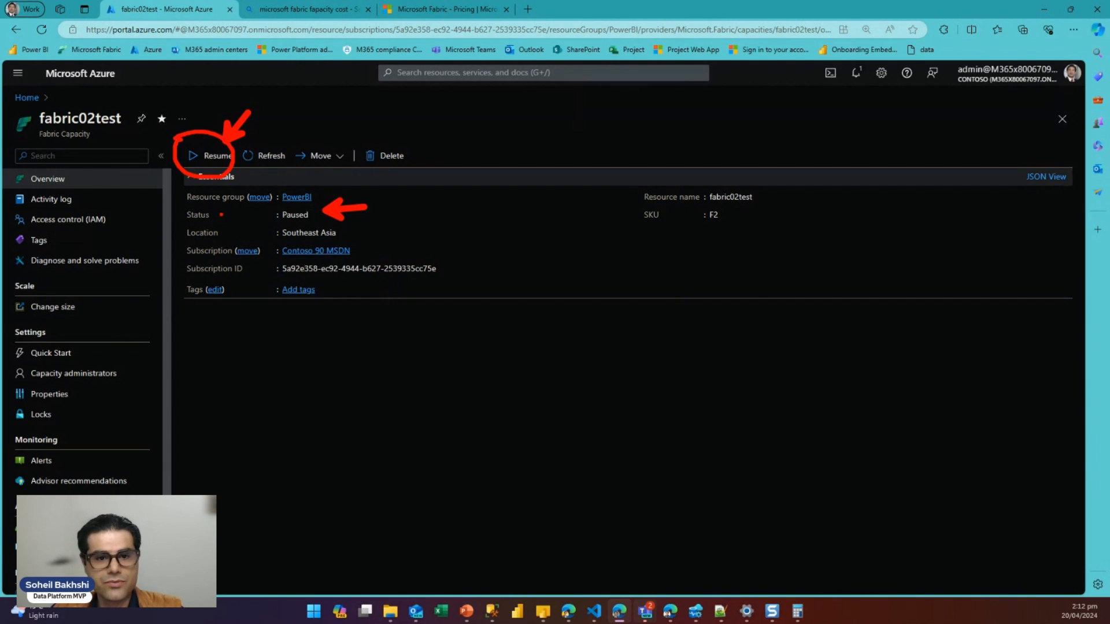
key(Escape)
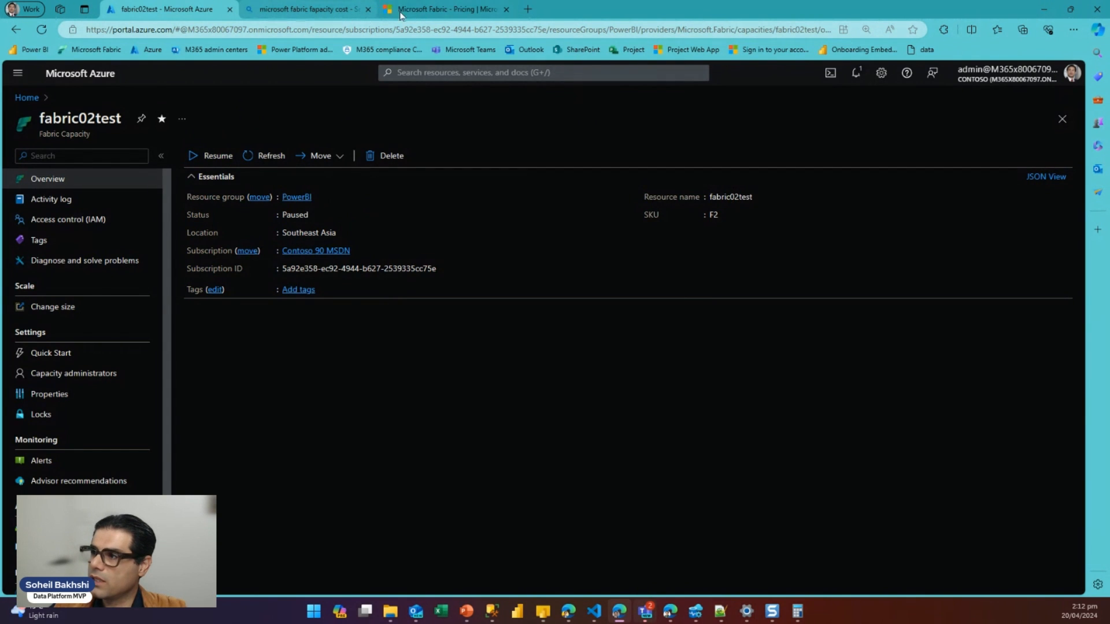
- Check the monthly Fabric capacity prices by SKU and the pay-as-you-go rate per CU hour in the Bing search results
click(439, 9)
click(168, 9)
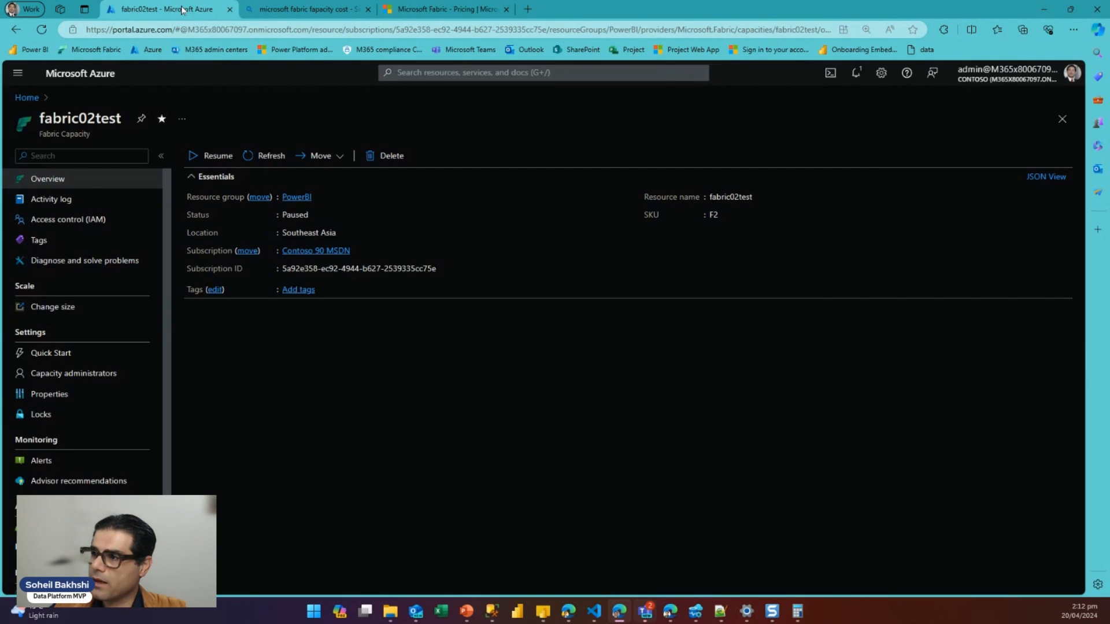
click(431, 10)
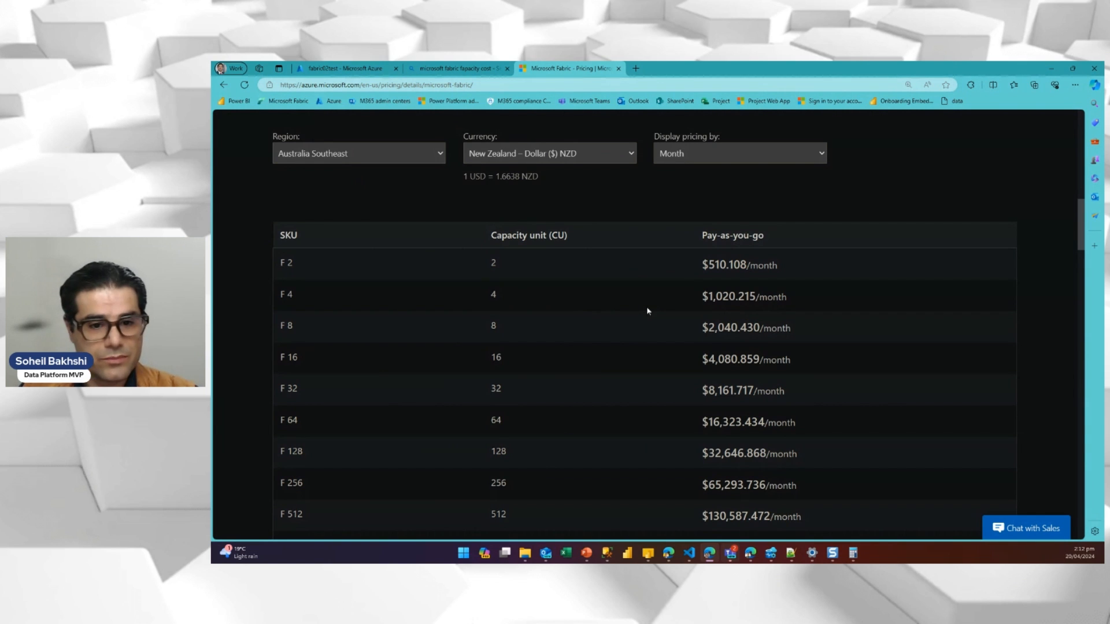
click(457, 68)
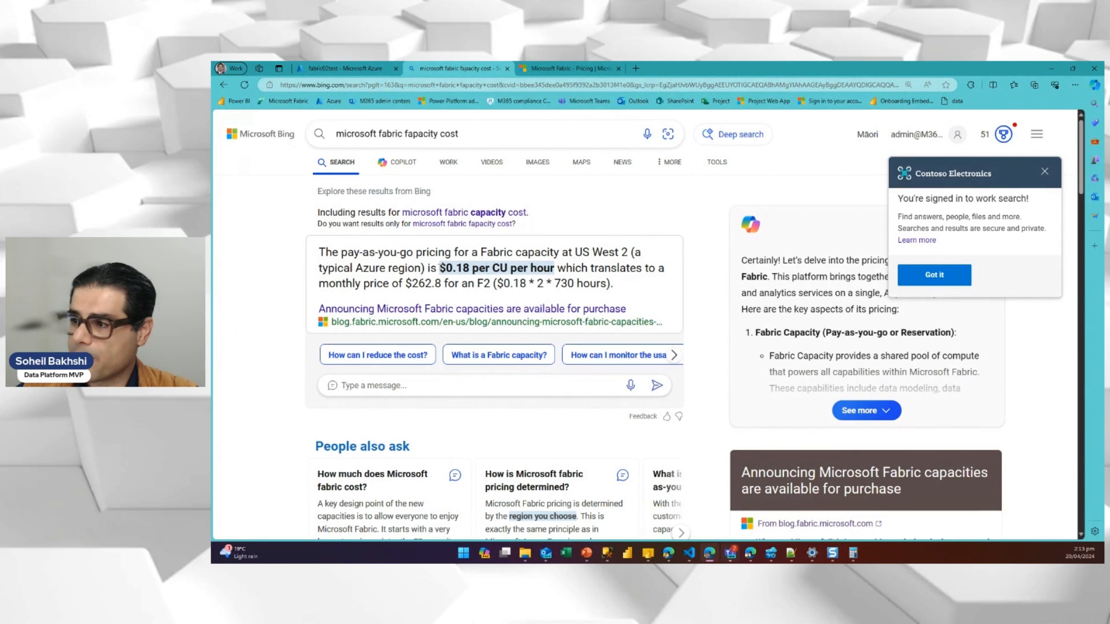
drag(440, 267, 470, 268)
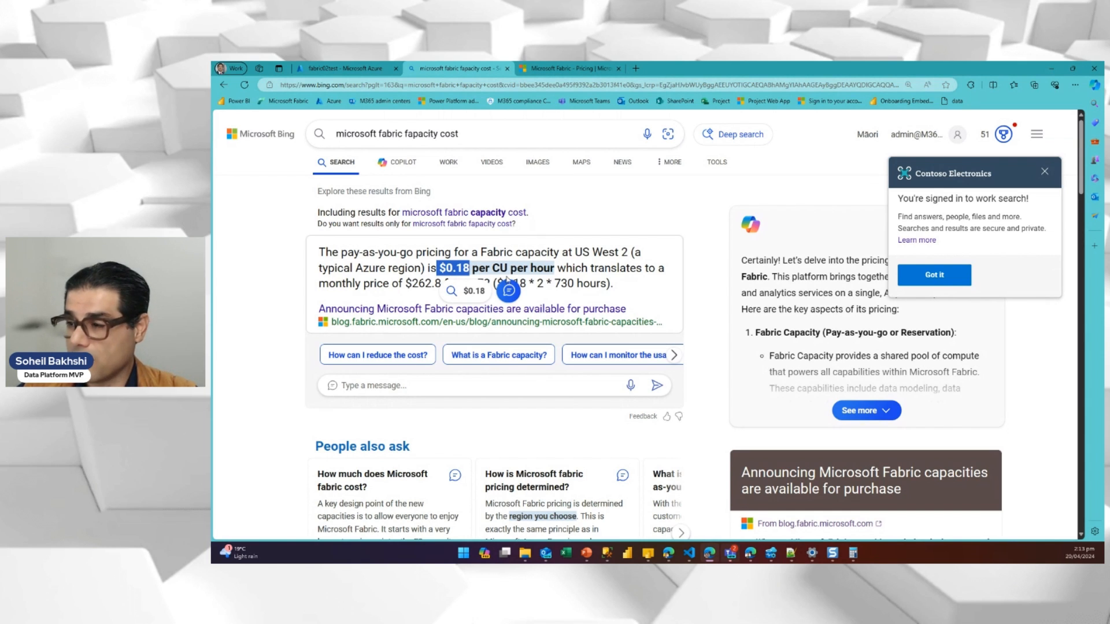
click(620, 287)
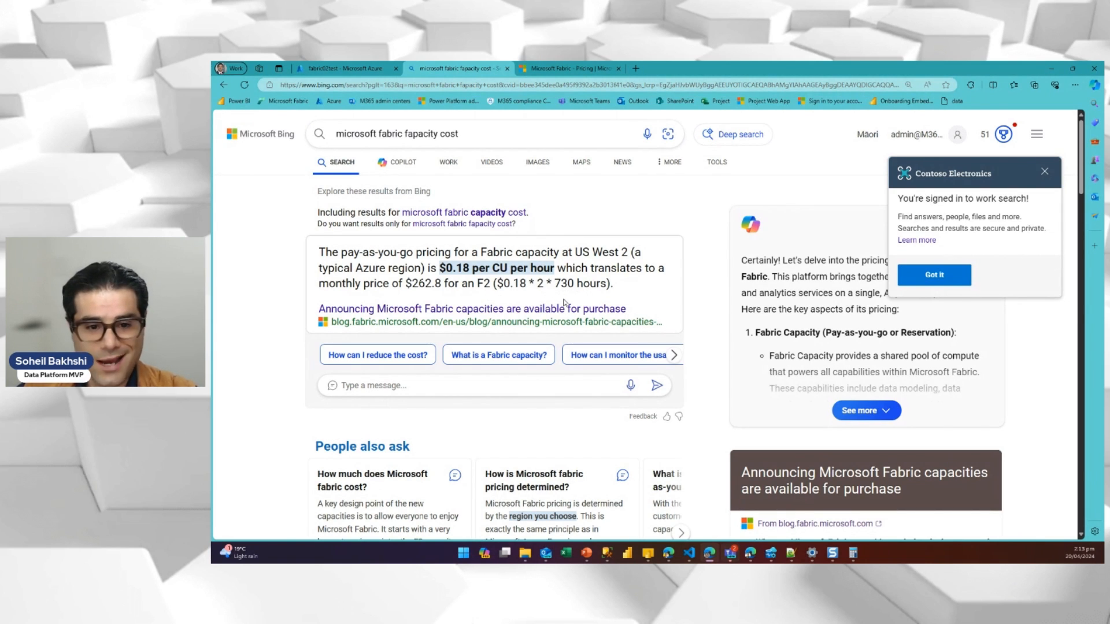
- Switch to Calculator, place it beside the search result's pricing text, and calculate 8 × 5 × 4
click(853, 554)
drag(815, 192, 781, 147)
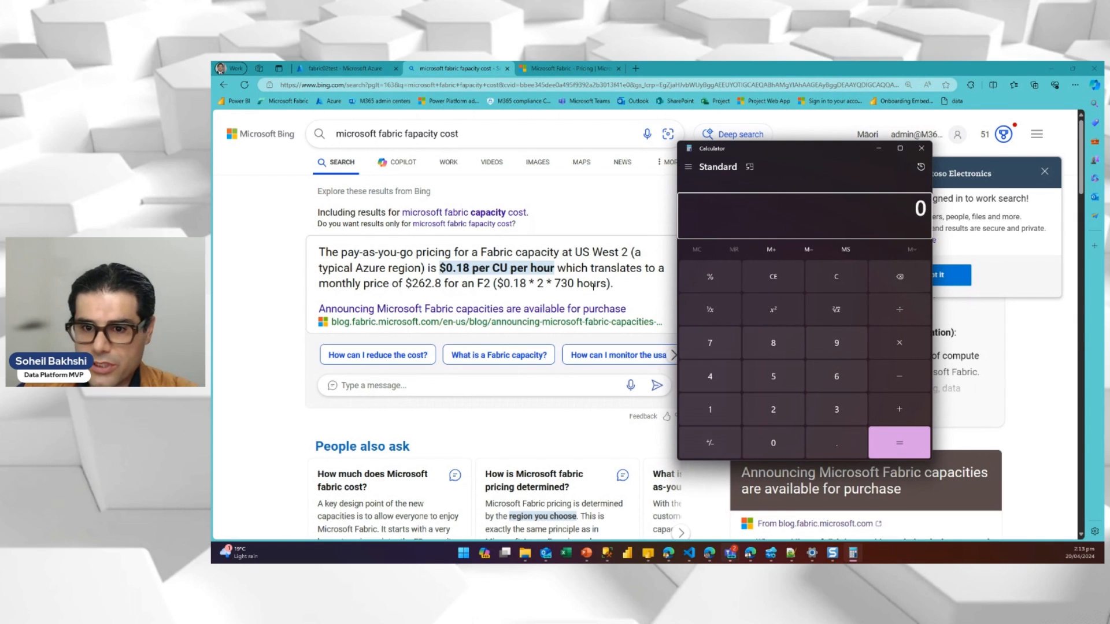
click(770, 203)
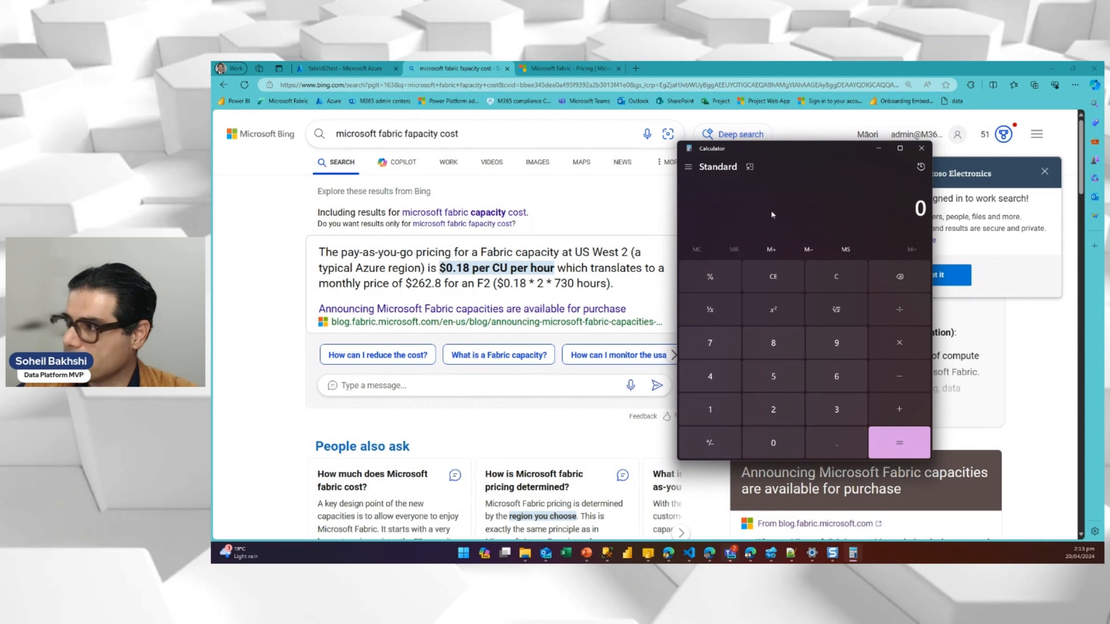
key(8)
key(asterisk)
key(5)
key(asterisk)
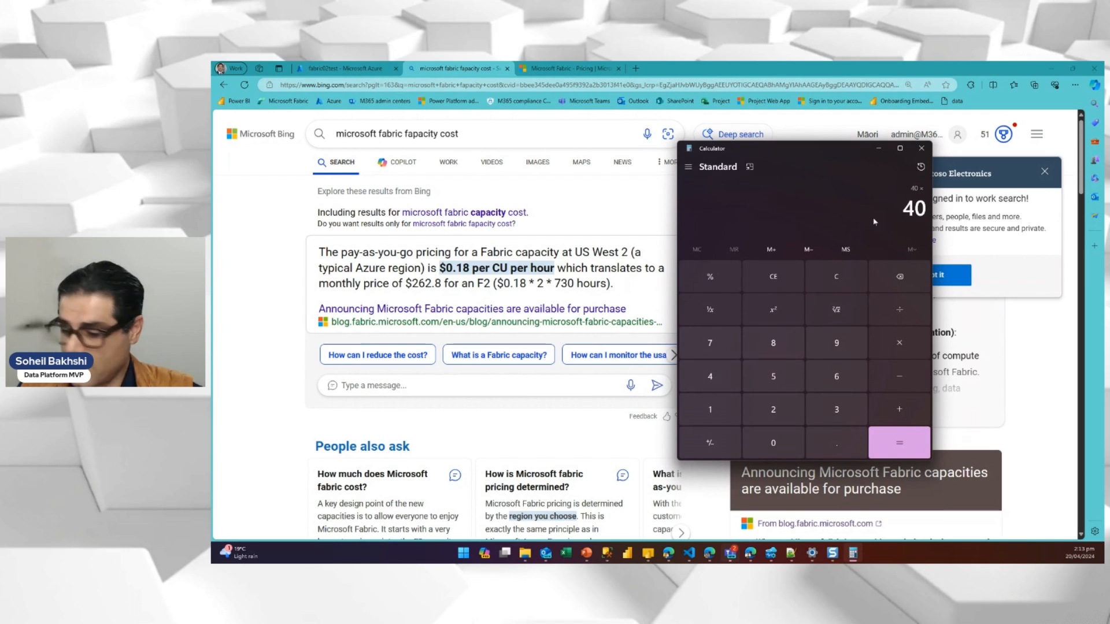
key(4)
key(Return)
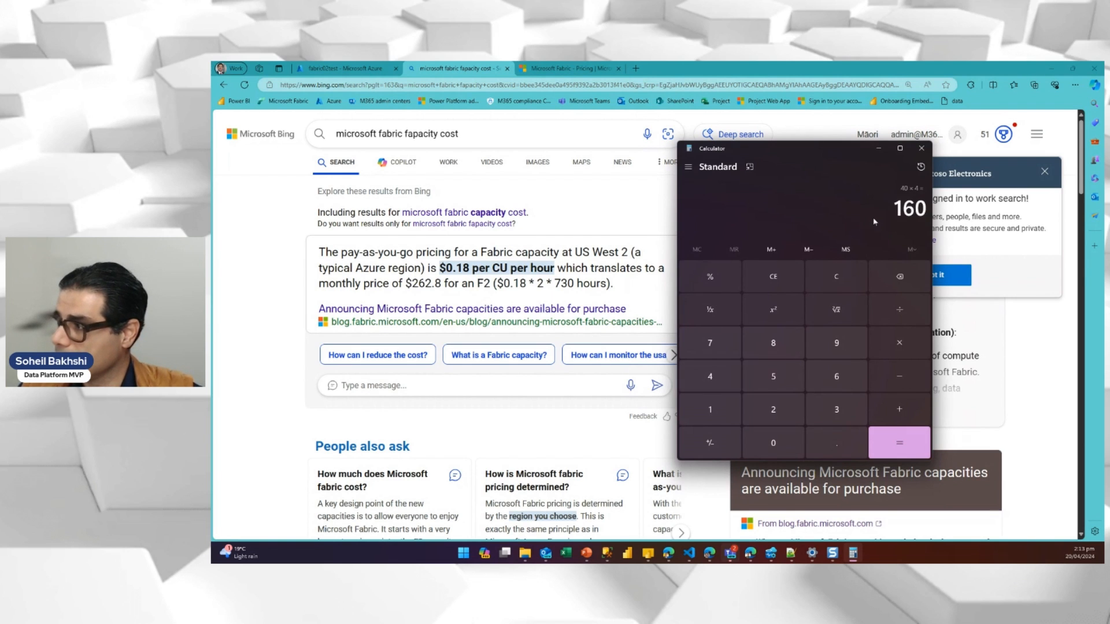
- Multiply the calculated hours by the 0.18 rate and minimise Calculator
key(asterisk)
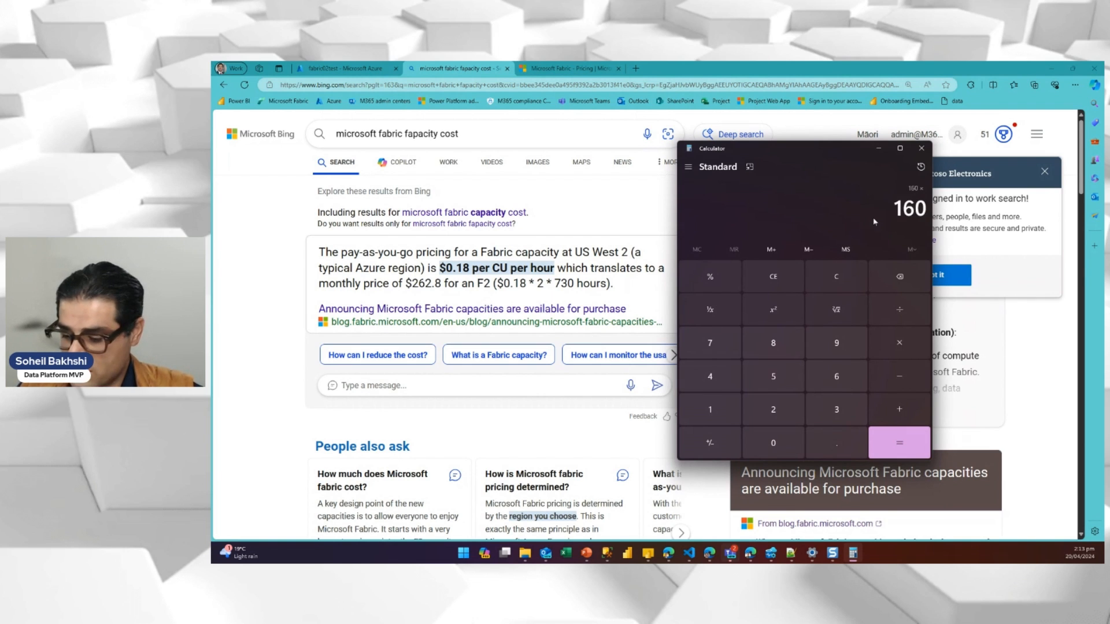
key(period)
key(1)
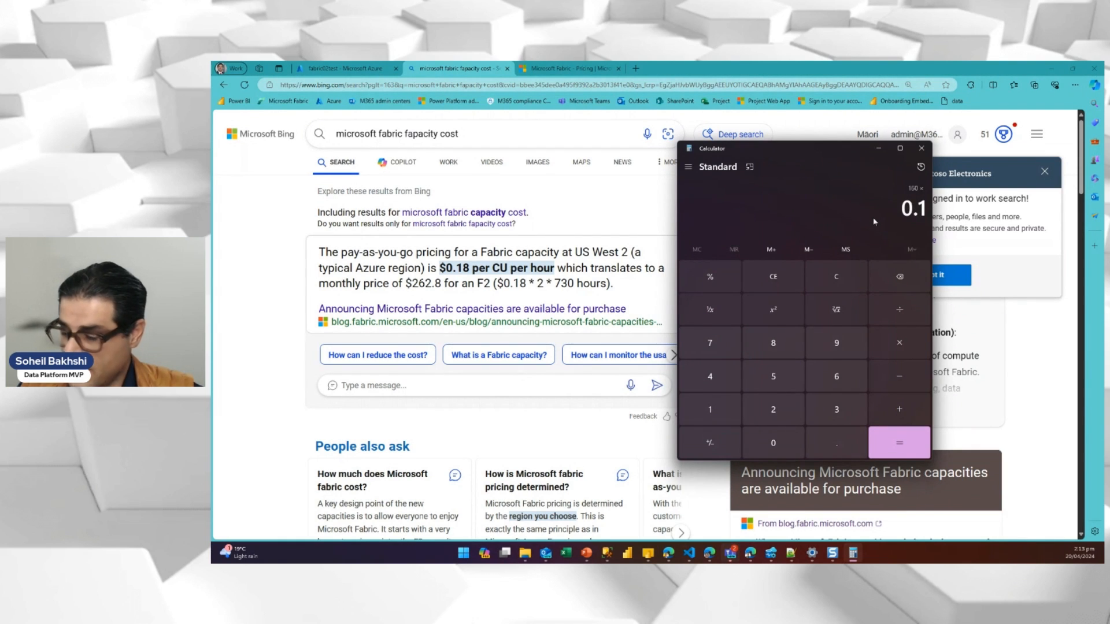
key(8)
key(Return)
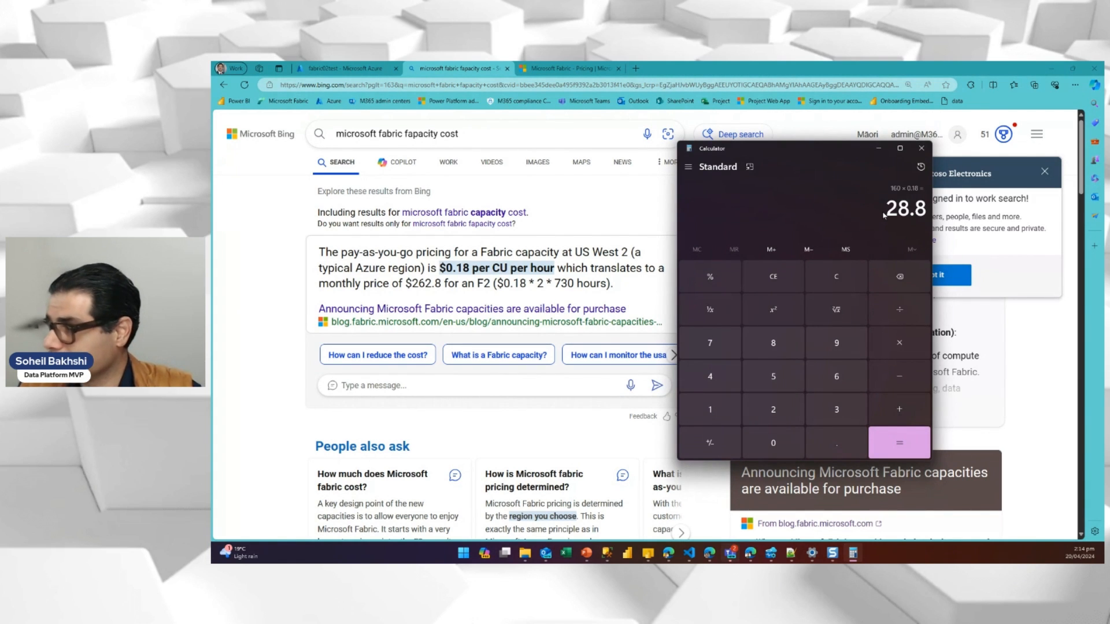
click(878, 148)
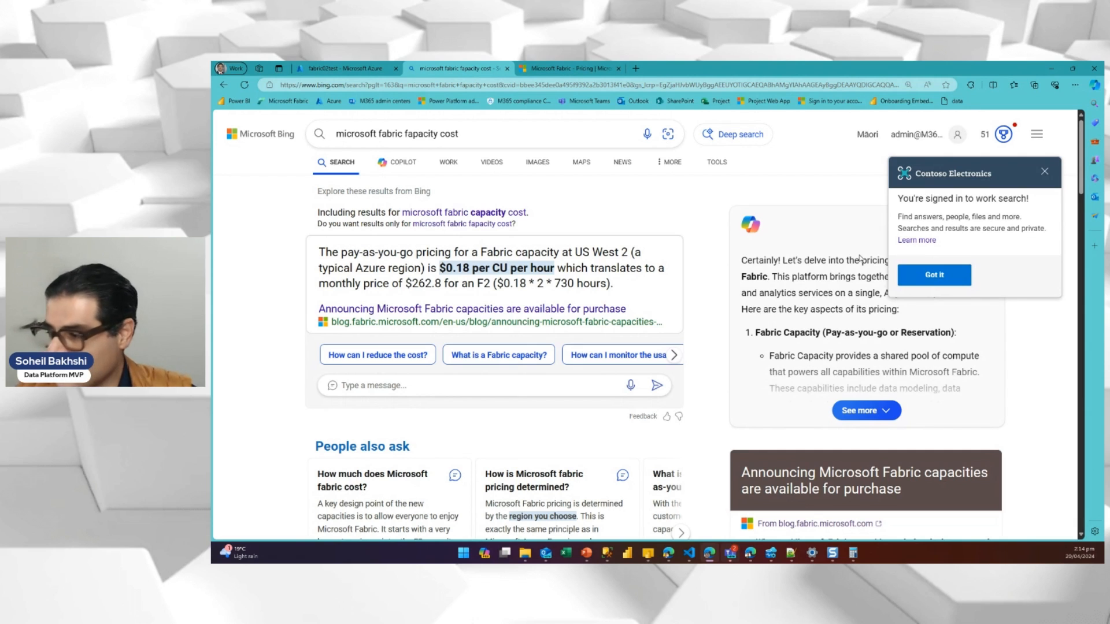
- Return to the Azure portal, open the PauseResumeFabricCapacity logic app, reload its overview and dismiss the credit notification
click(345, 68)
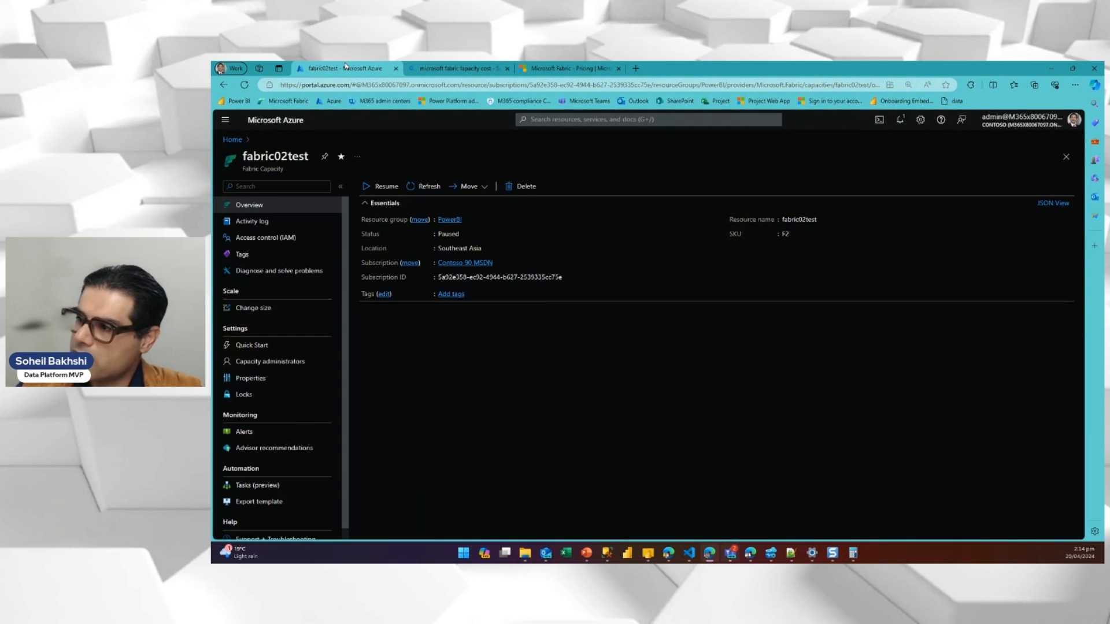
click(232, 139)
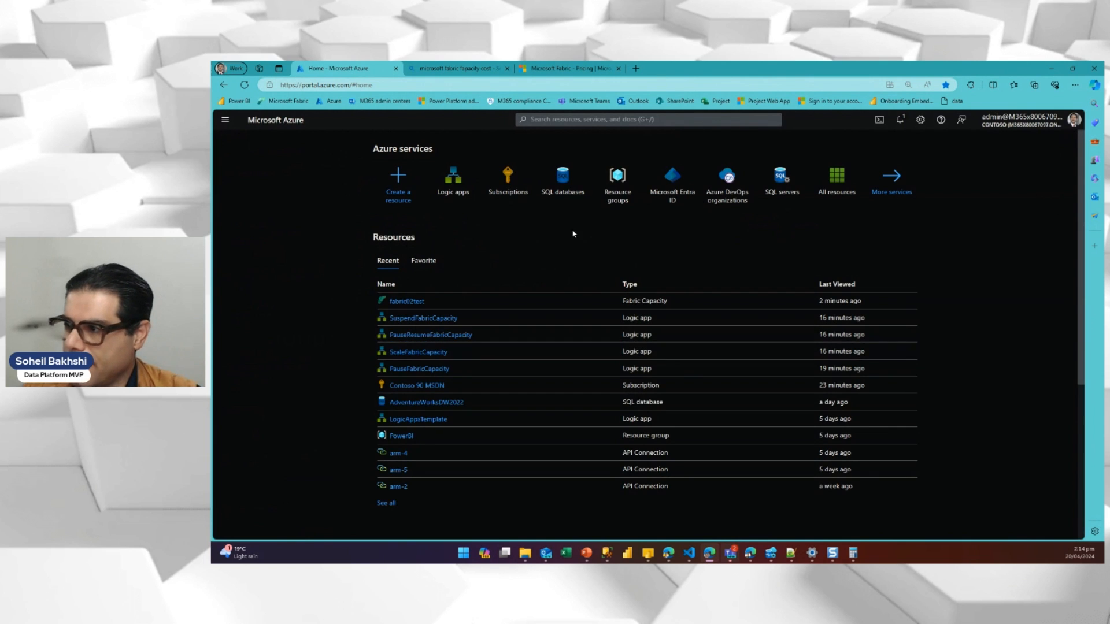
click(452, 176)
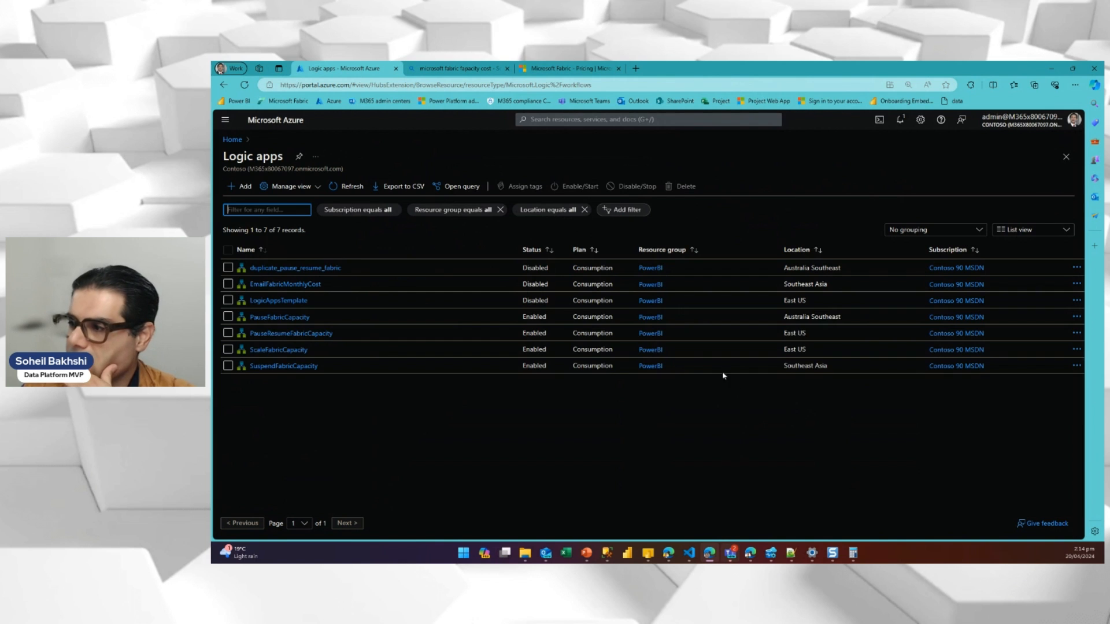
click(283, 336)
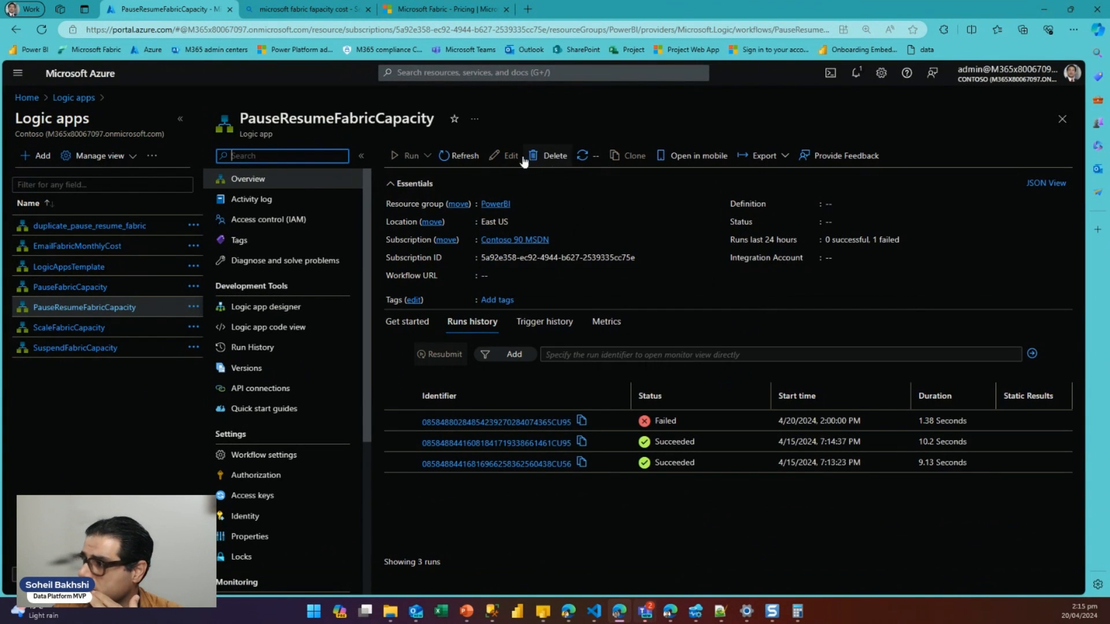
click(41, 30)
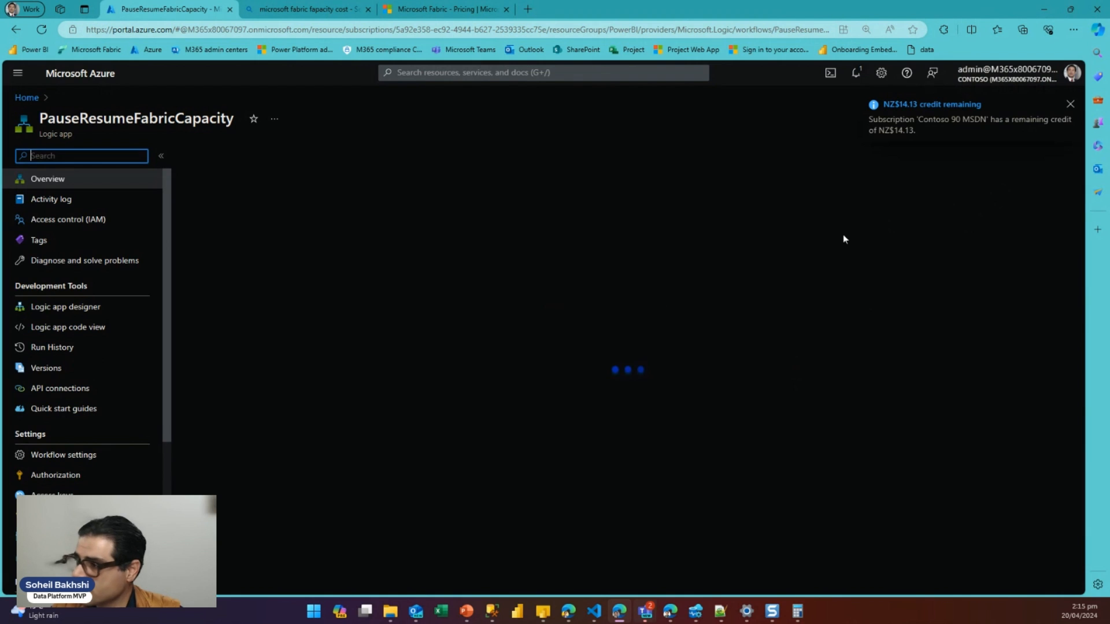
click(1070, 105)
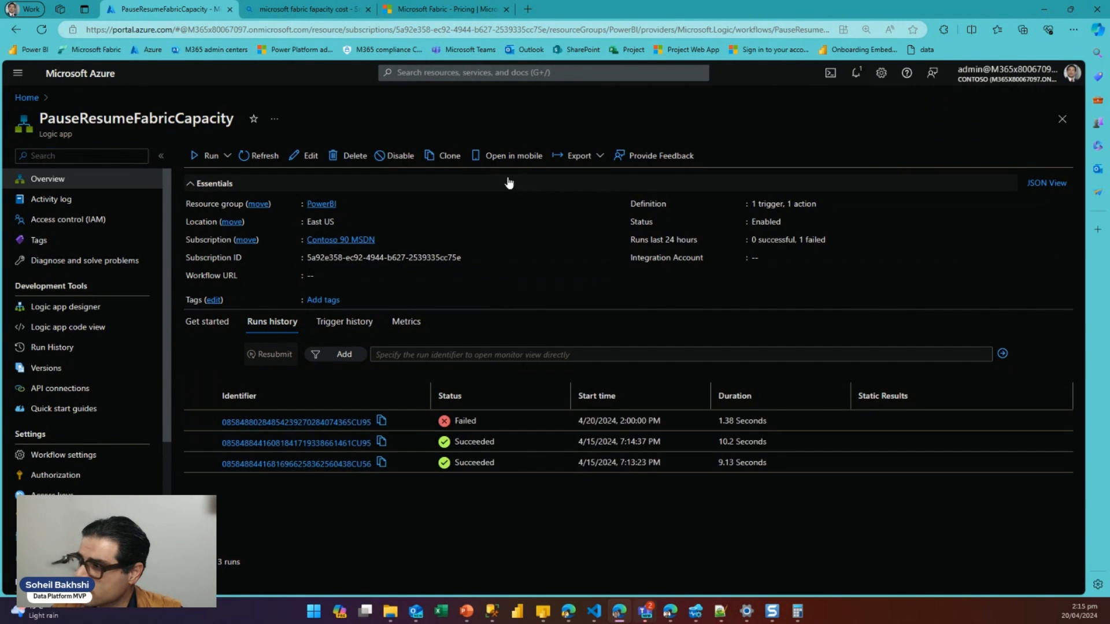
- Edit the logic app in the designer, viewing the Recurrence parameters and those of the Invoke resource operation action
click(306, 156)
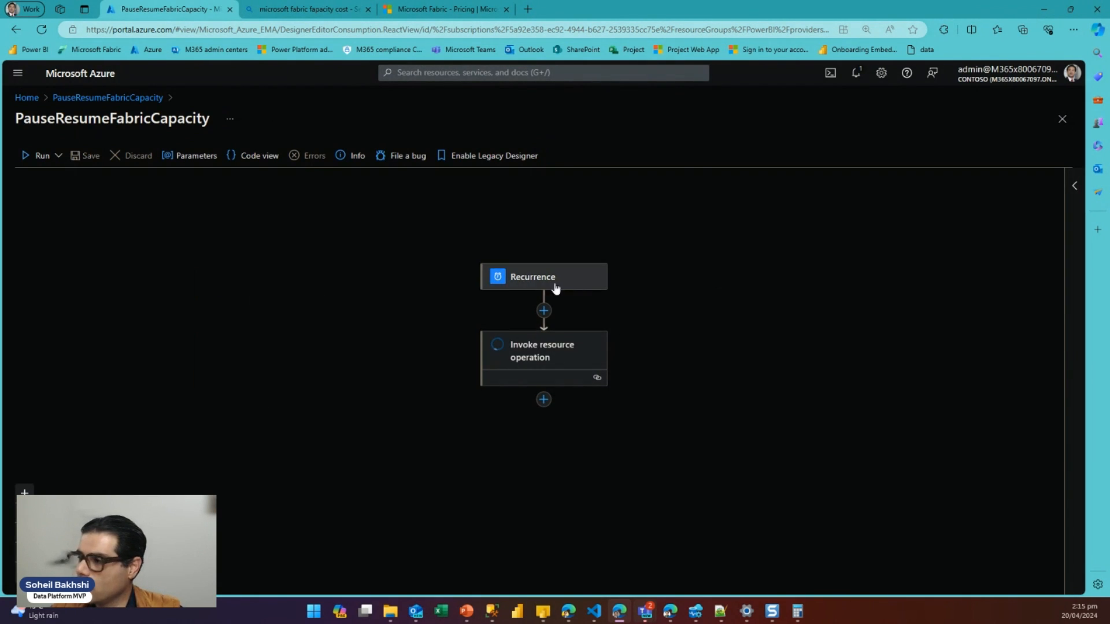
click(556, 288)
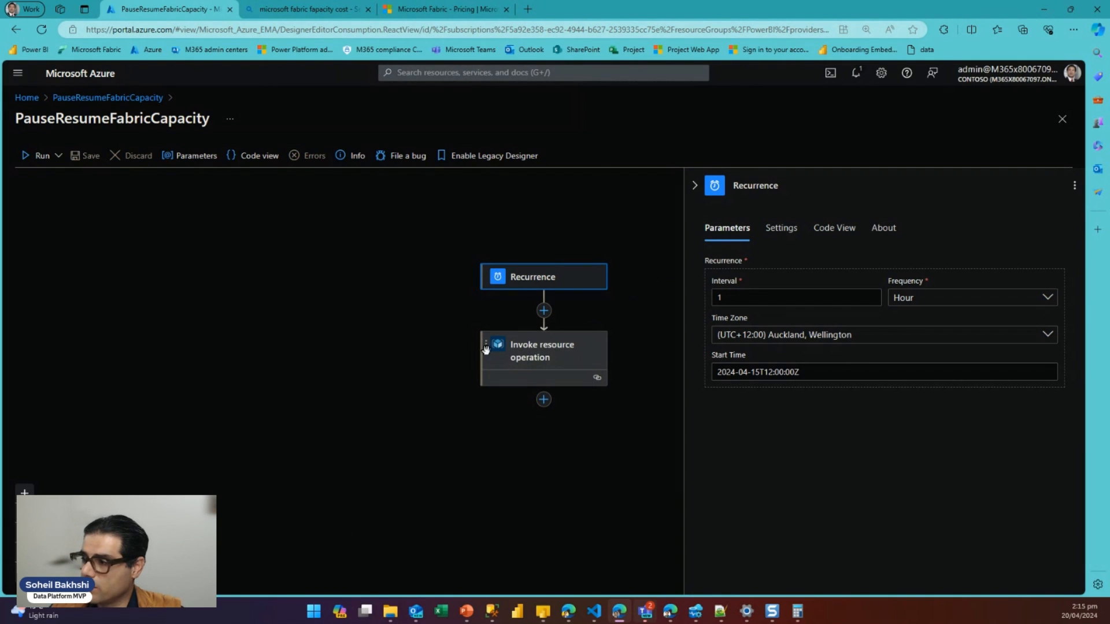
click(527, 353)
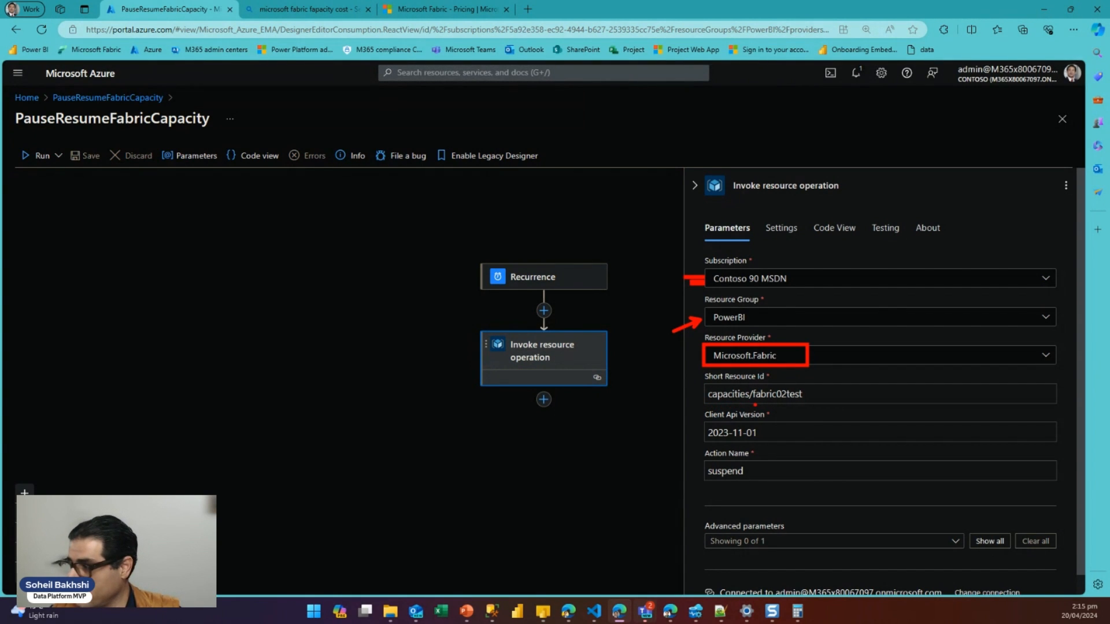
drag(708, 405, 746, 401)
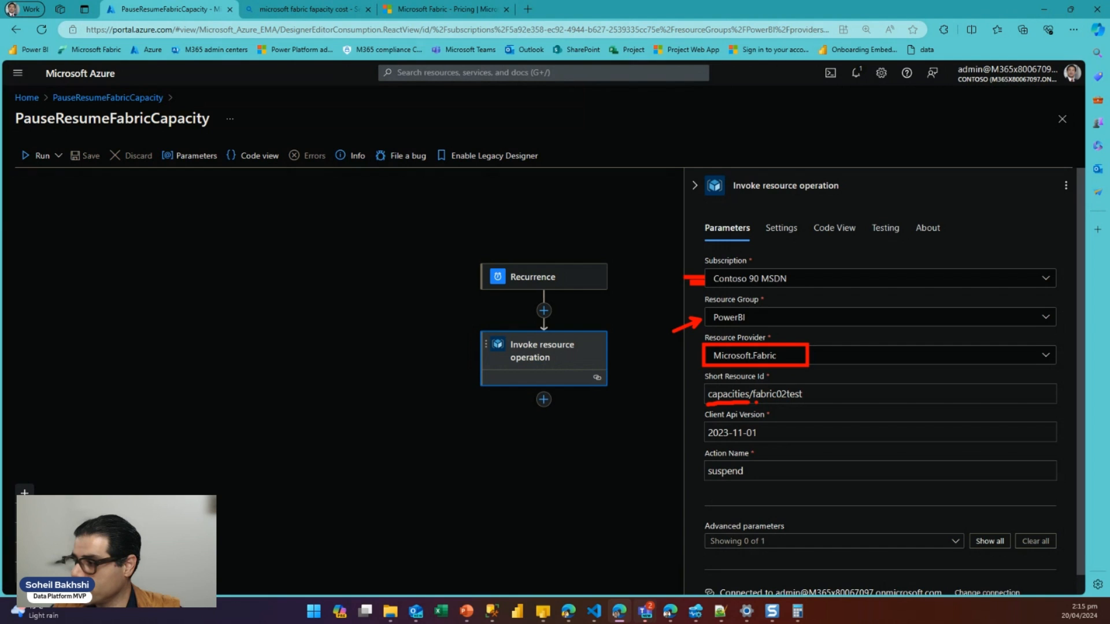
mouse_move(760, 382)
mouse_down()
mouse_move(739, 399)
mouse_move(781, 413)
mouse_move(814, 386)
mouse_move(745, 379)
mouse_up()
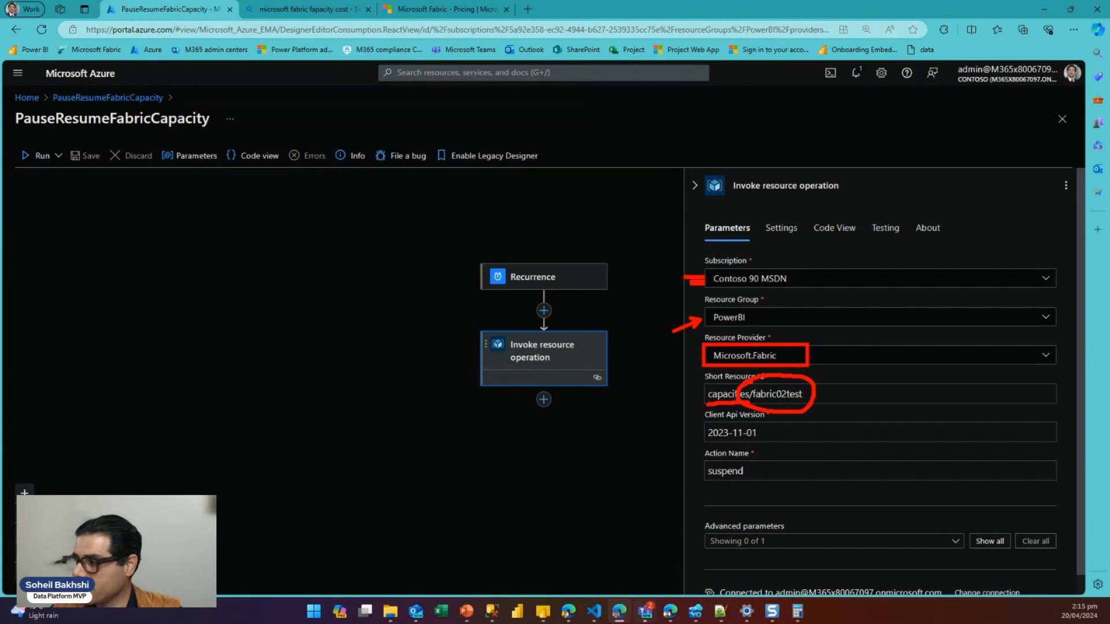
drag(675, 441, 704, 431)
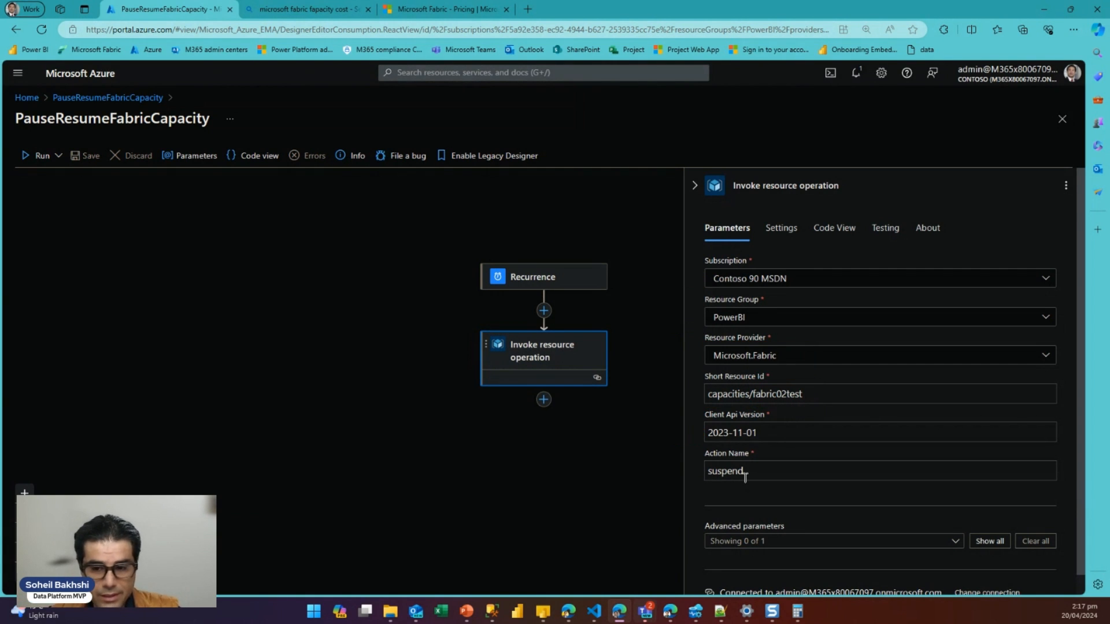
- Set the Action Name of Invoke resource operation to resume and save the workflow
click(745, 473)
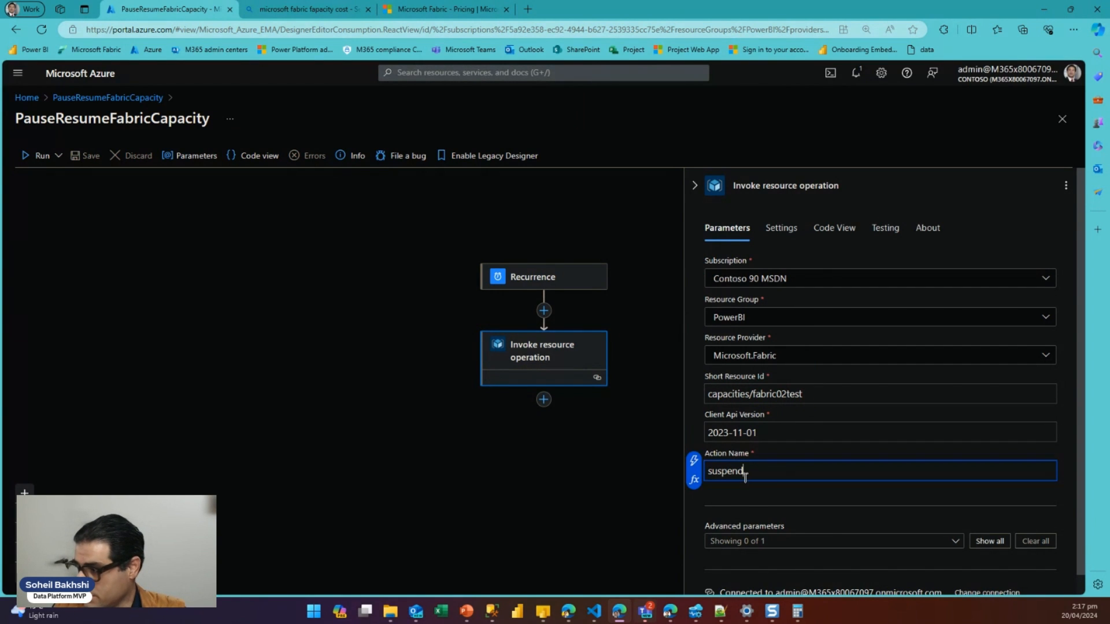
double_click(734, 471)
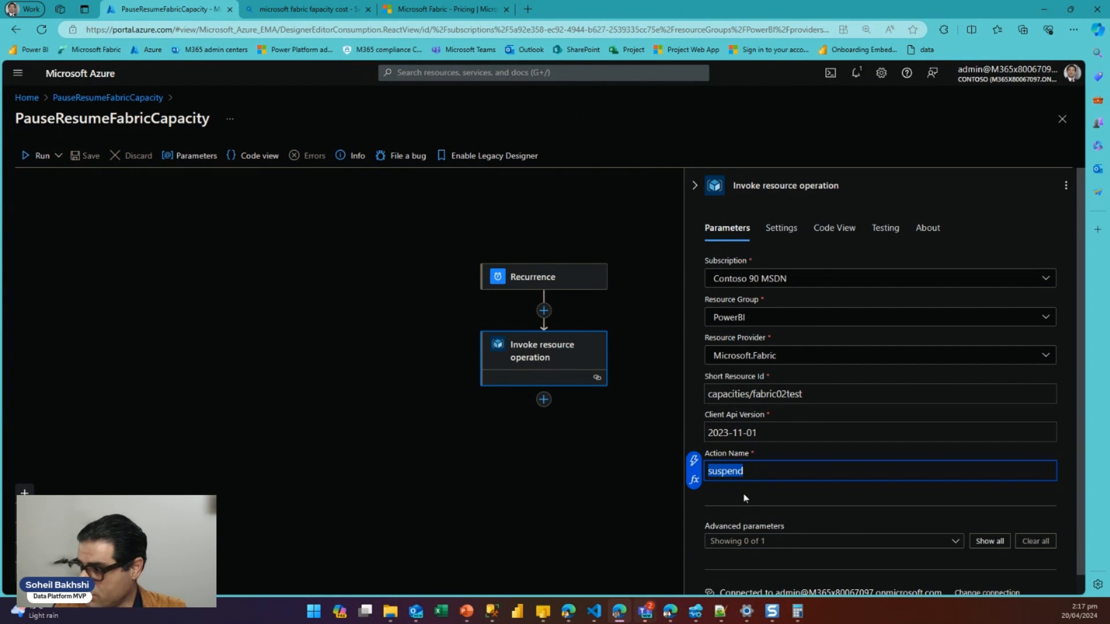
text(resume)
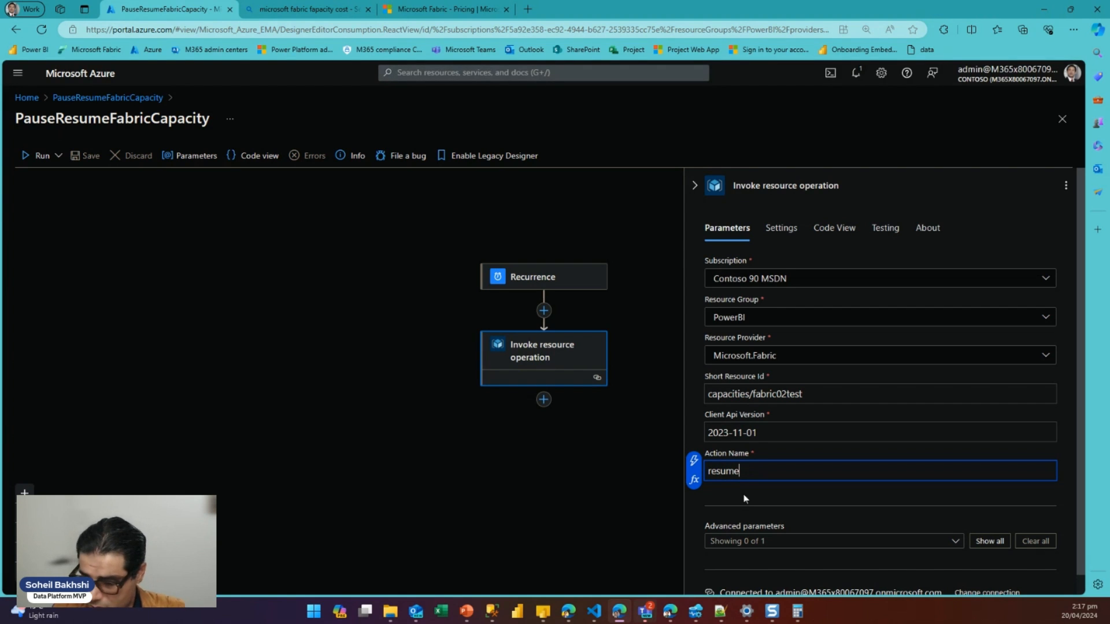
key(Return)
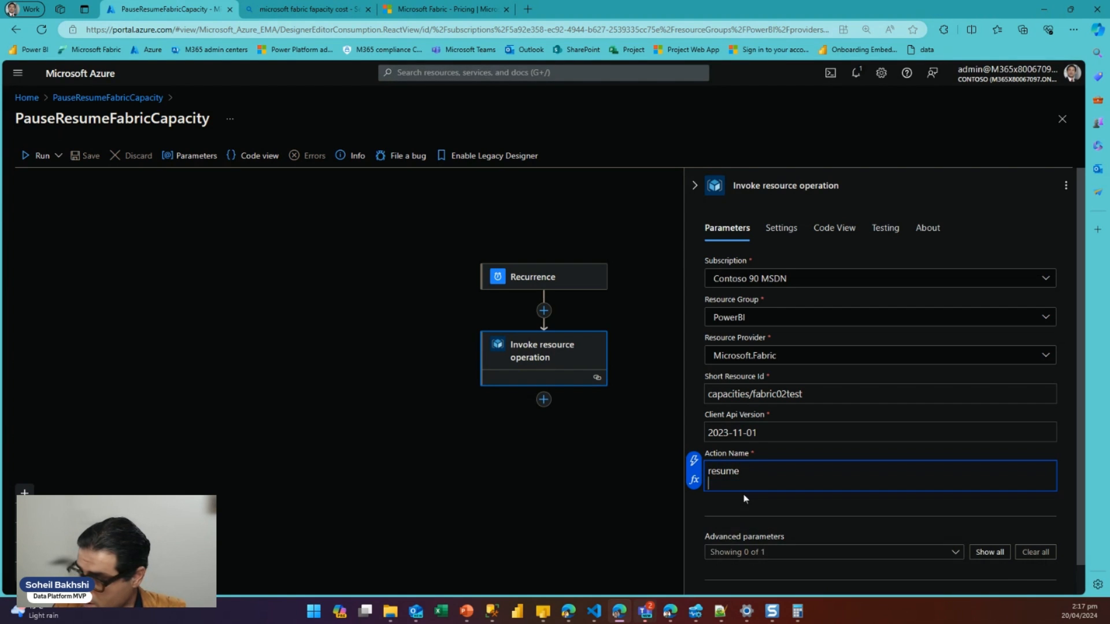
key(BackSpace)
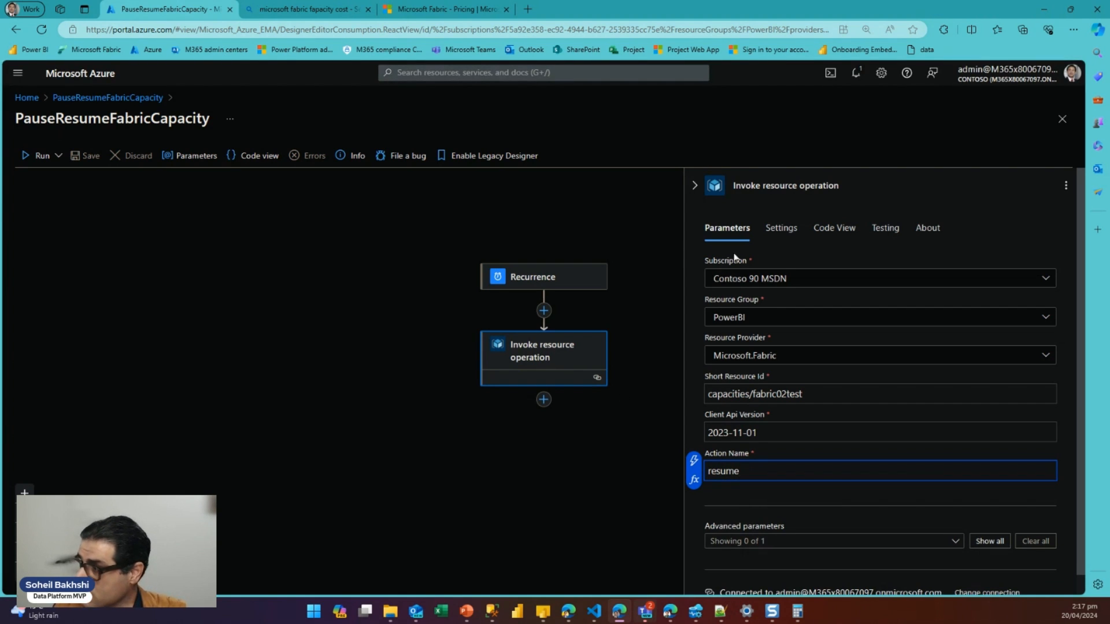
click(299, 322)
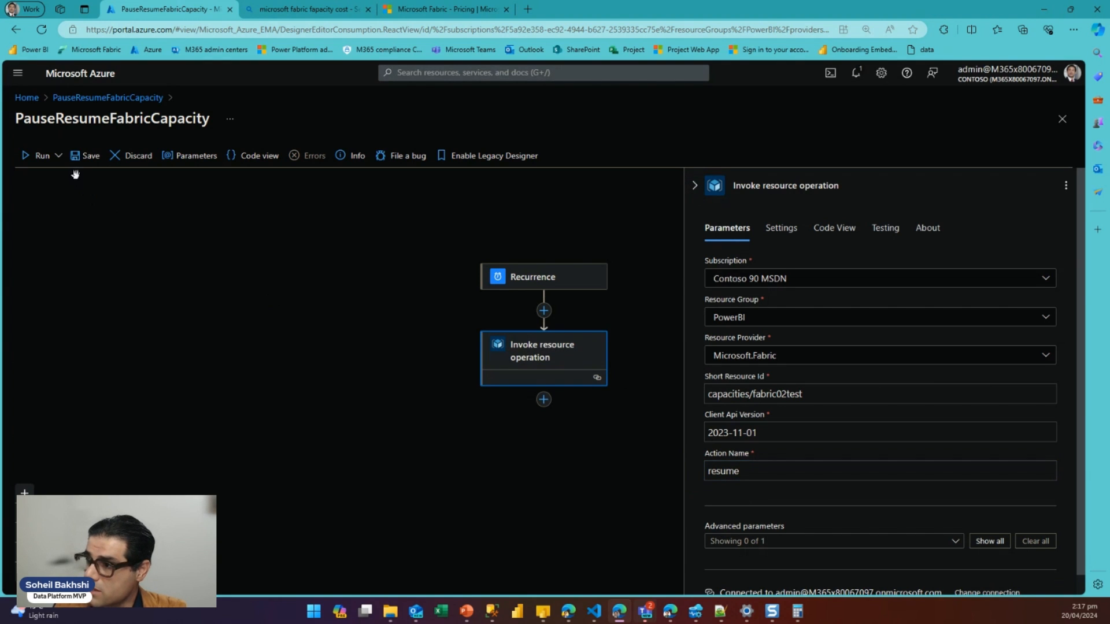
click(83, 155)
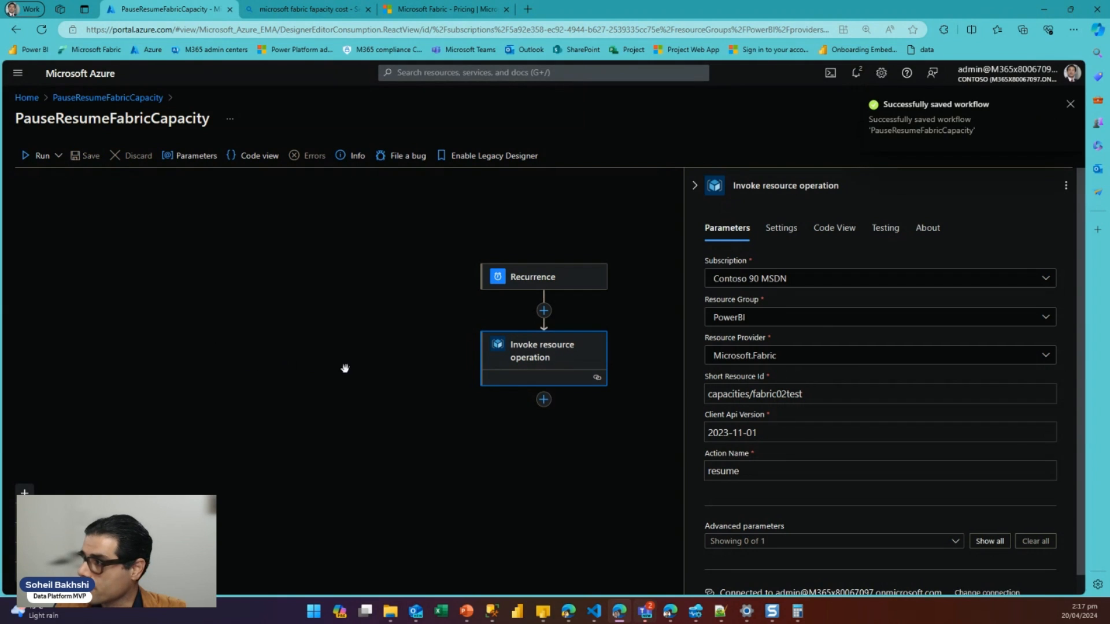
- Run the PauseResumeFabricCapacity workflow and load the Azure home page in a separate browser tab
click(58, 156)
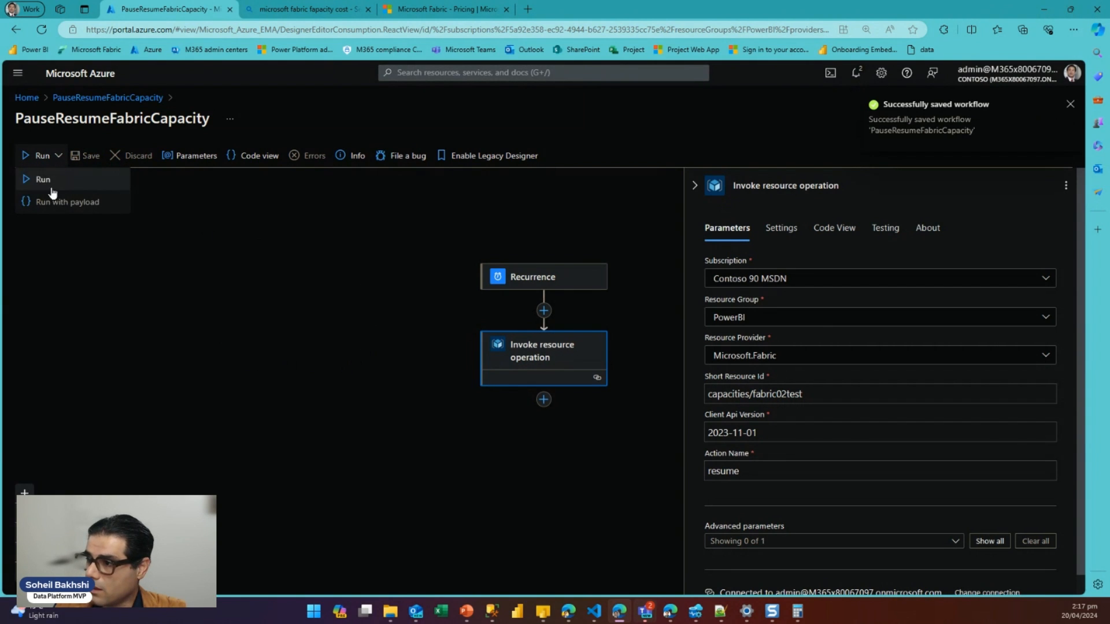
click(48, 180)
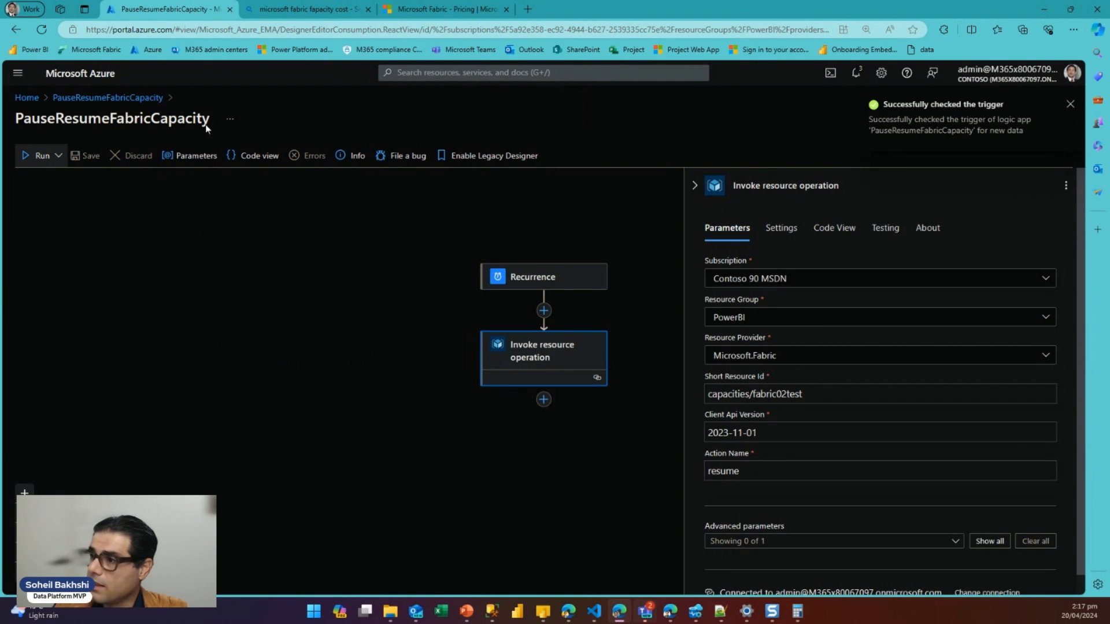
middle_click(32, 99)
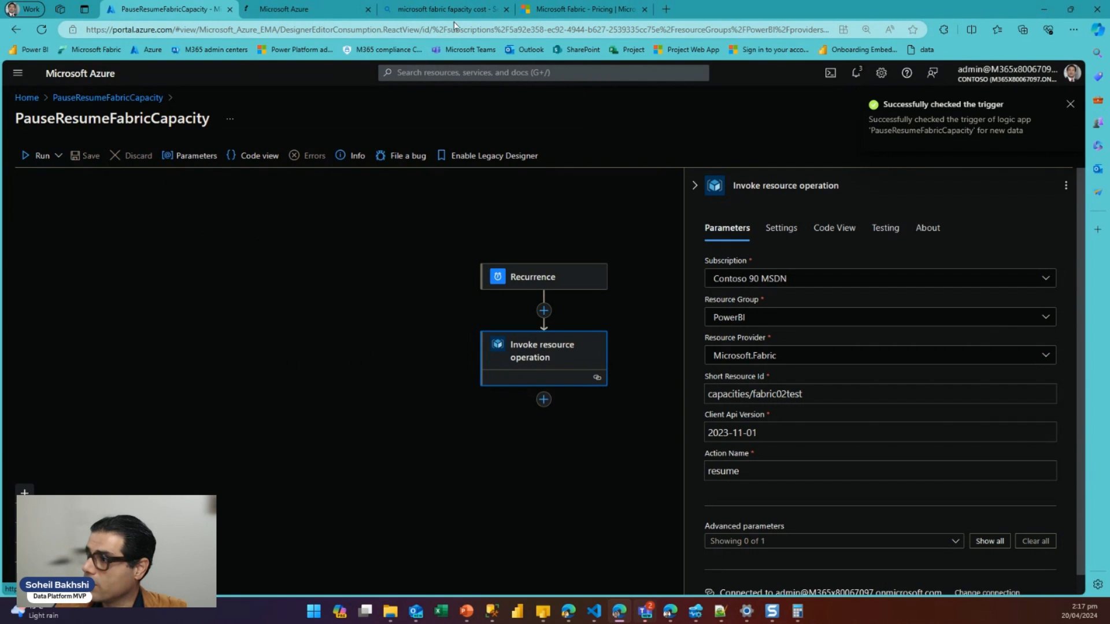
click(327, 9)
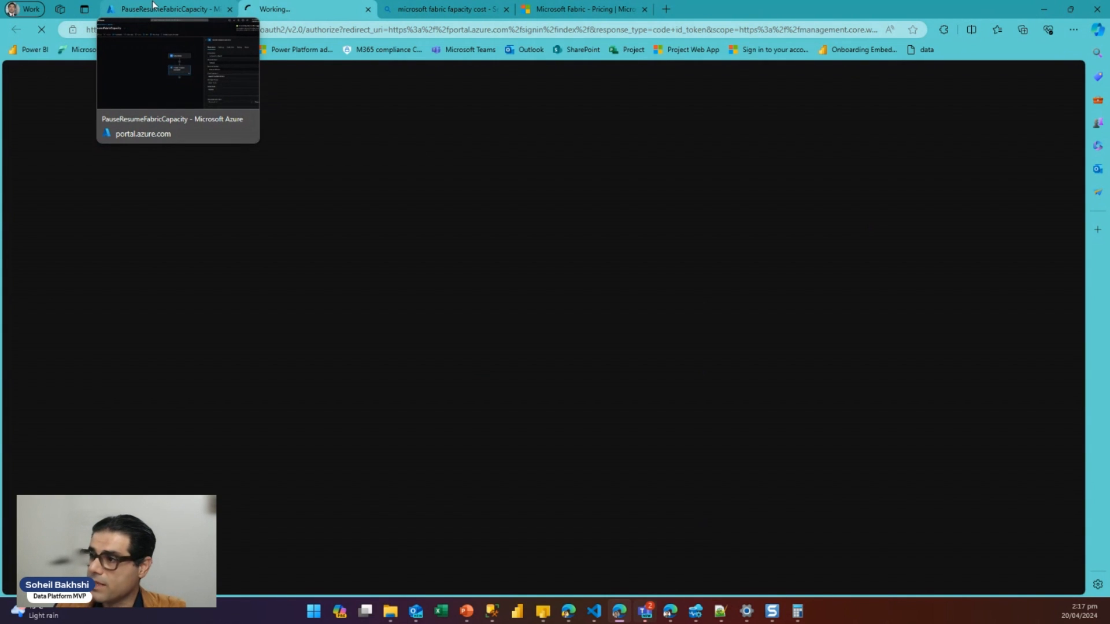
click(167, 8)
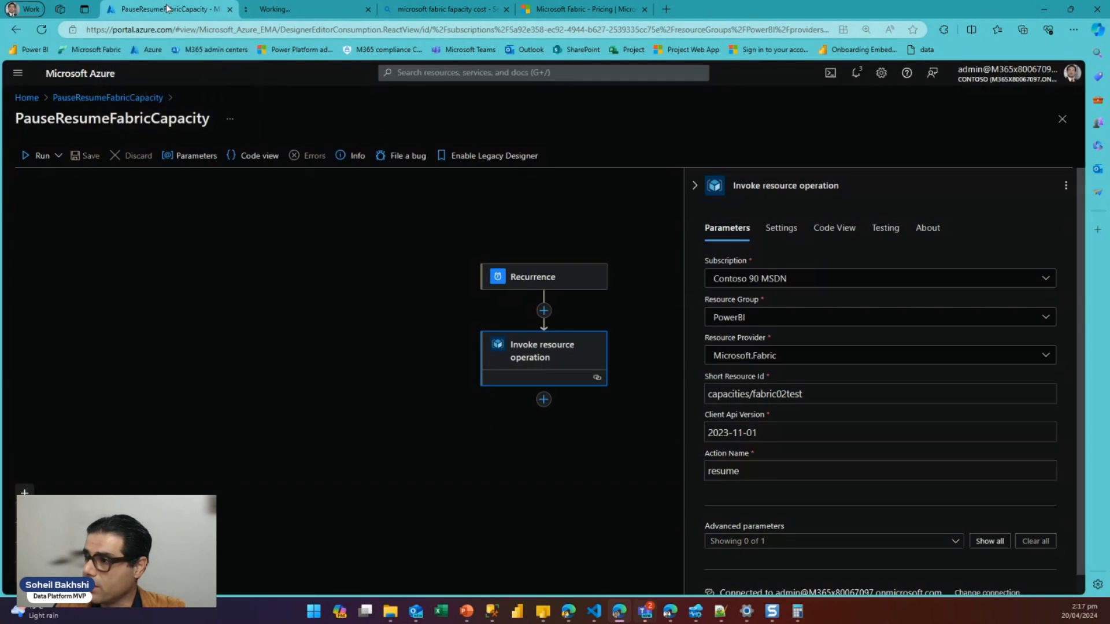
- Refresh the logic app's runs history, and check the status of the fabric02test capacity in the separate Azure tab
click(92, 102)
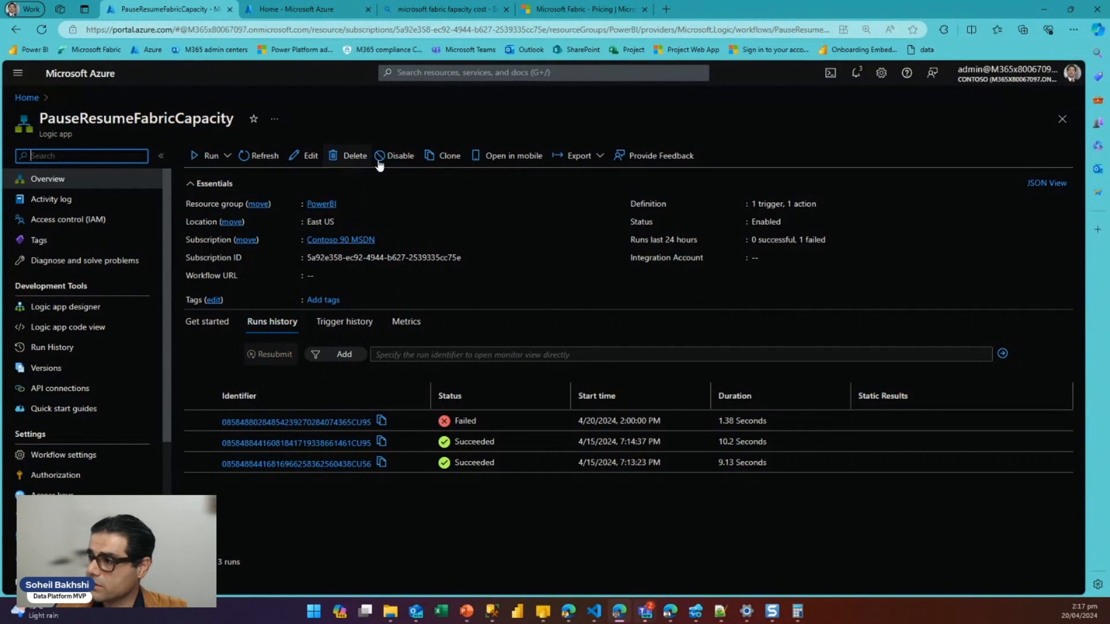
click(258, 156)
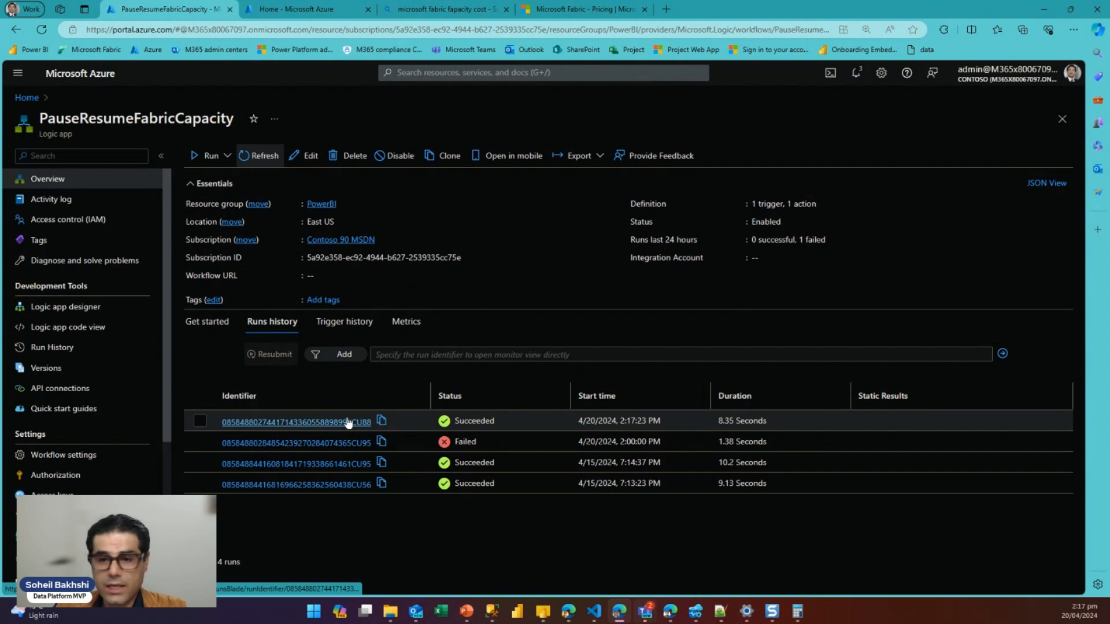
click(307, 7)
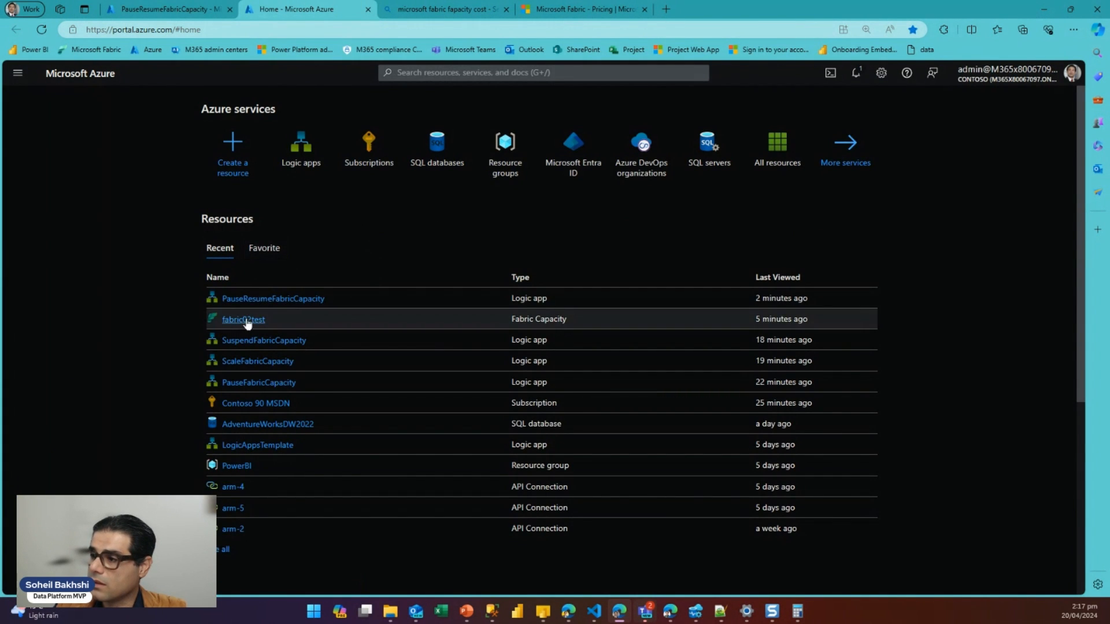
click(243, 319)
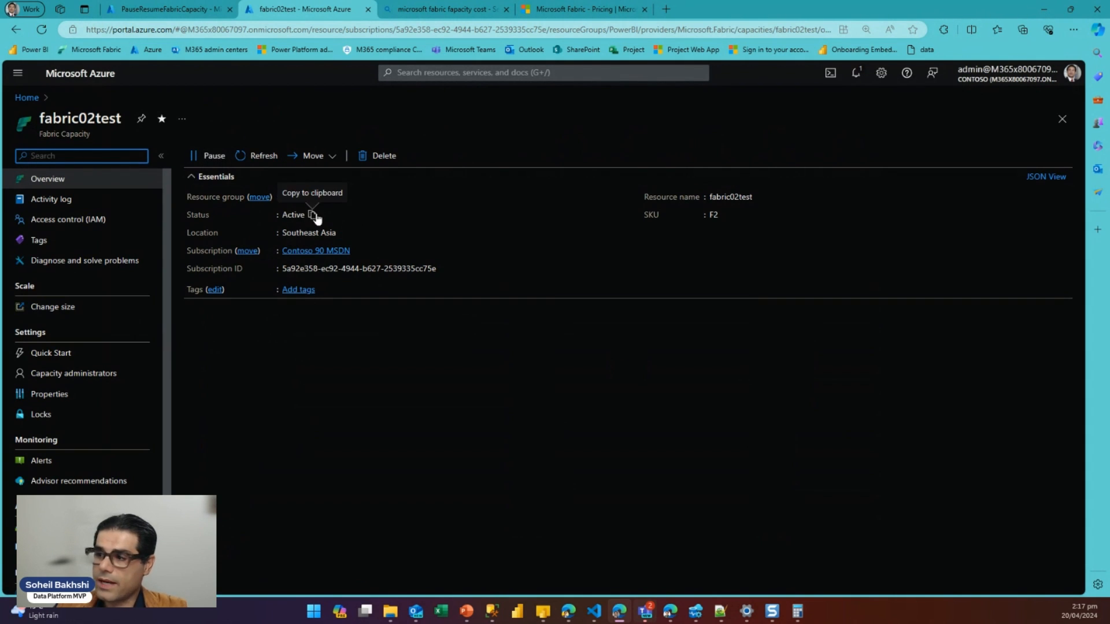
key(ctrl+1)
drag(224, 117, 214, 148)
drag(341, 206, 313, 217)
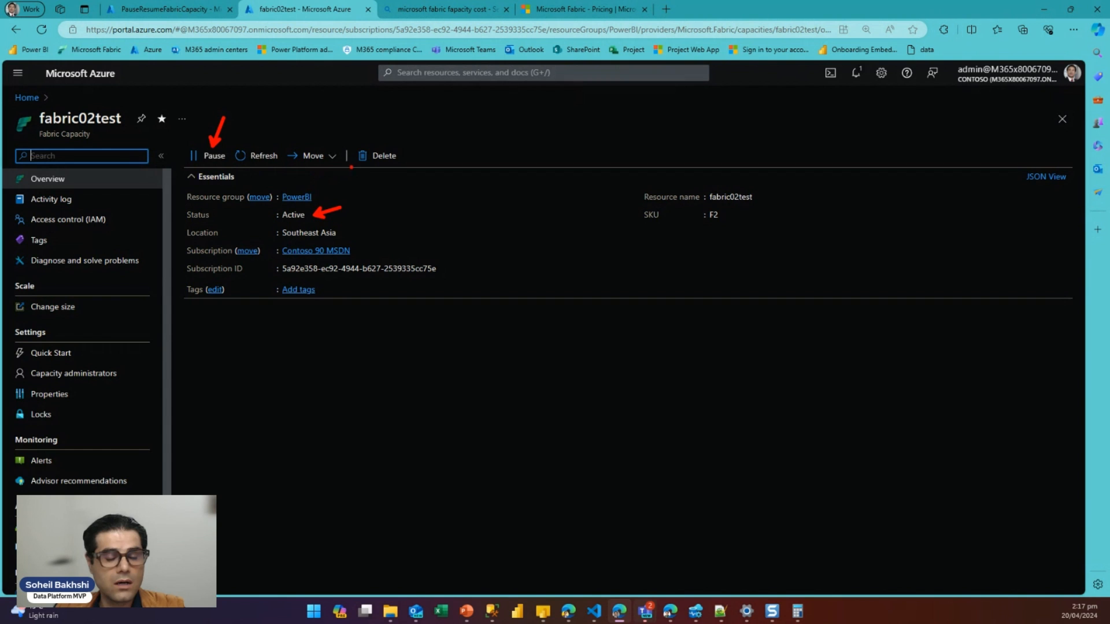
key(Escape)
- Set the Action Name of Invoke resource operation to pause, save and run the workflow, and refresh its runs history
click(173, 10)
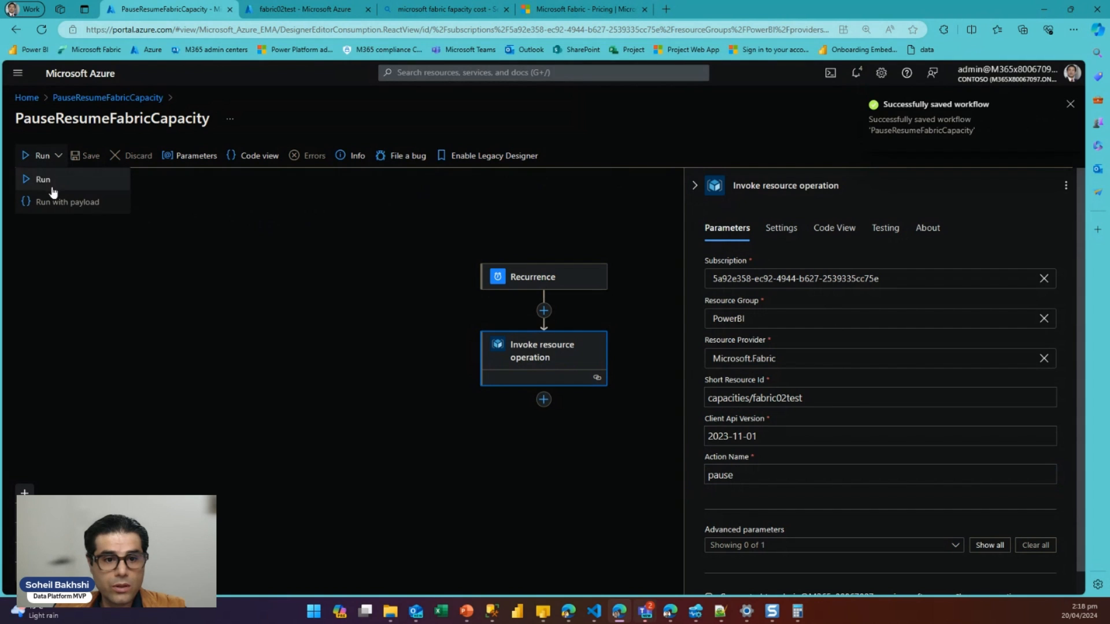
click(51, 186)
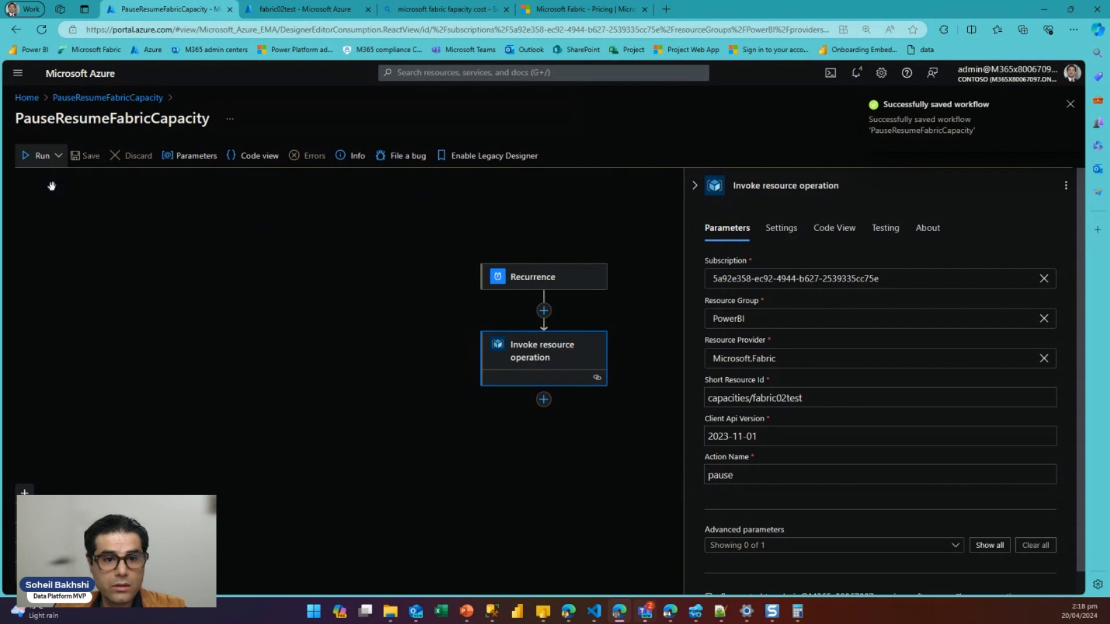
click(89, 98)
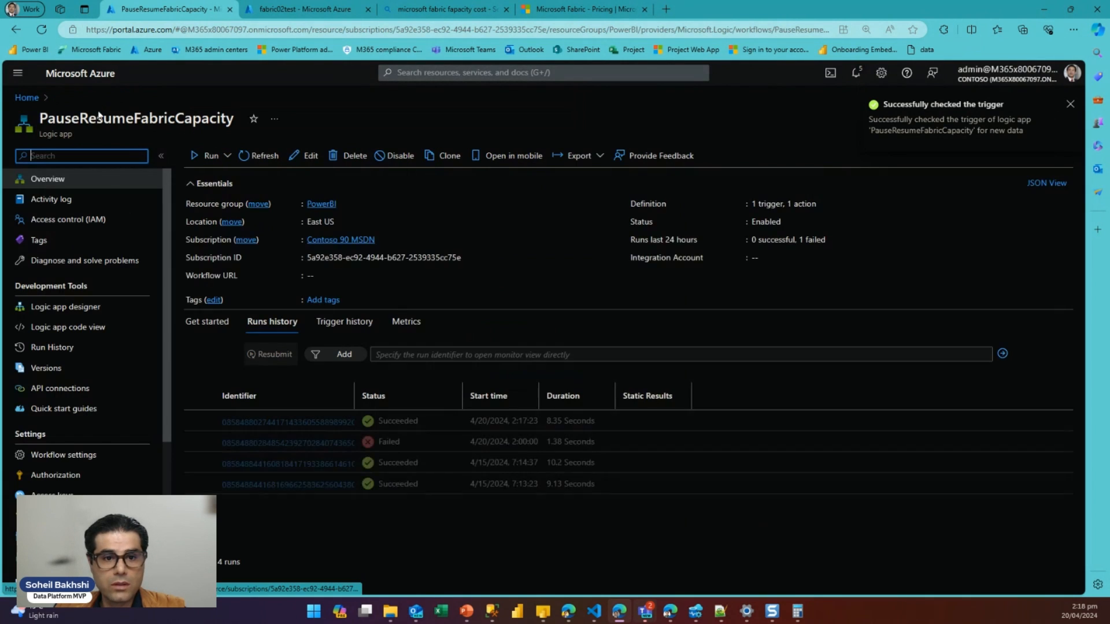
click(257, 156)
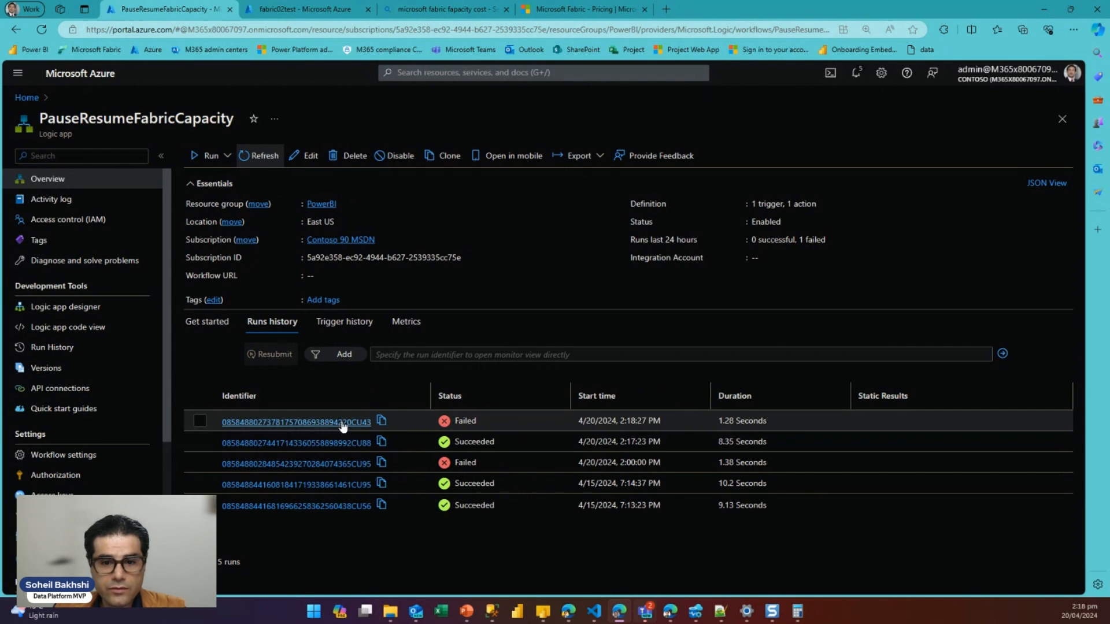
- Reopen Invoke resource operation in the designer, save it with the pause action, rerun the workflow and refresh the runs history
click(304, 7)
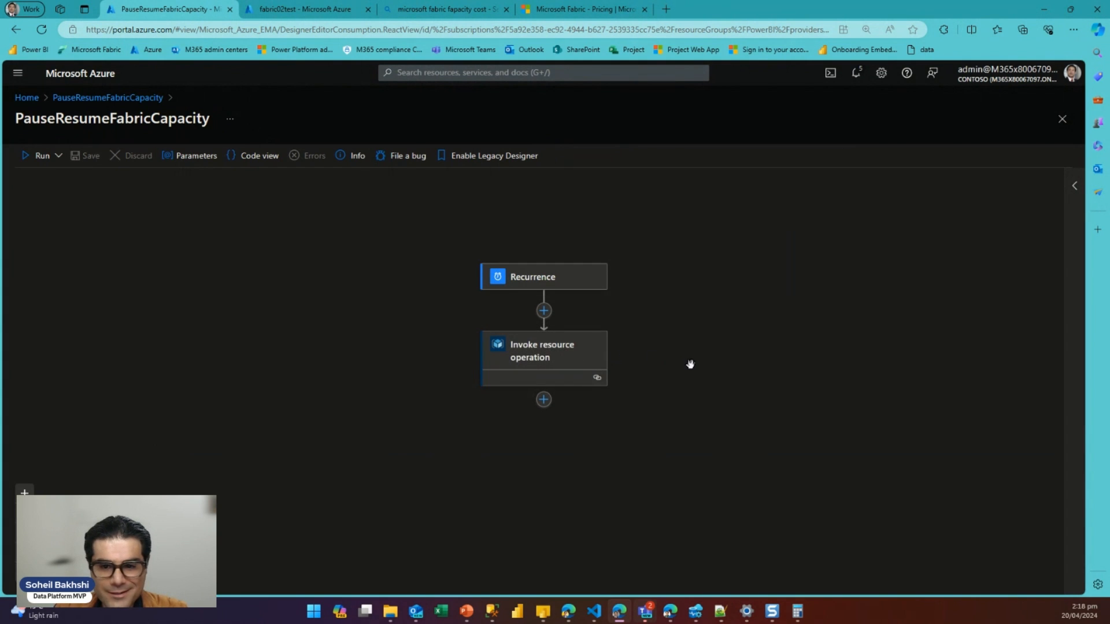
click(546, 355)
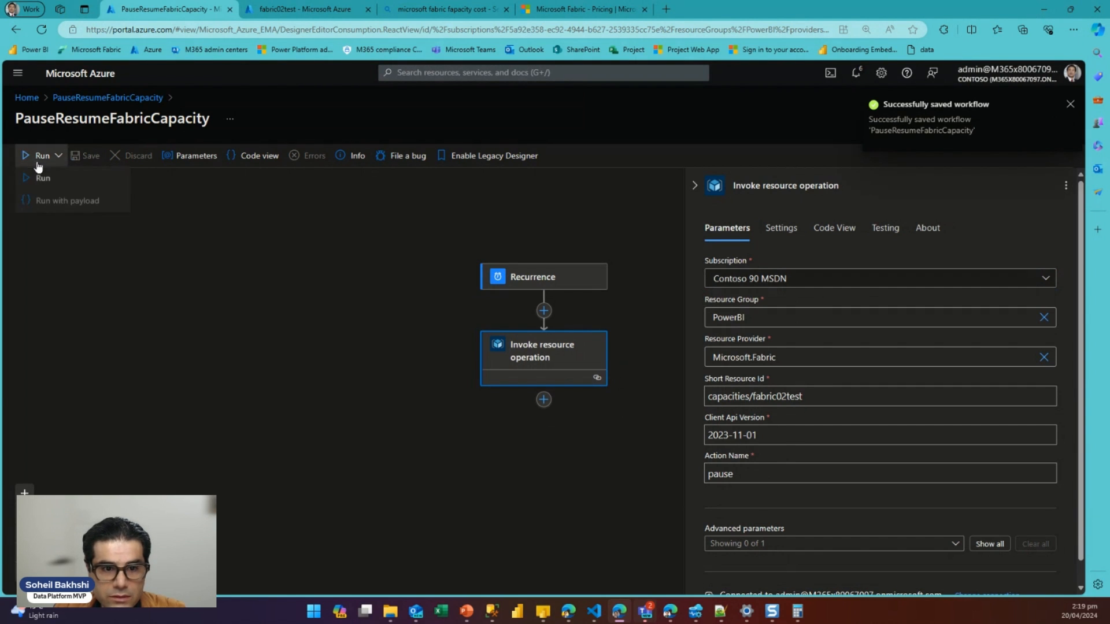
click(36, 158)
click(36, 181)
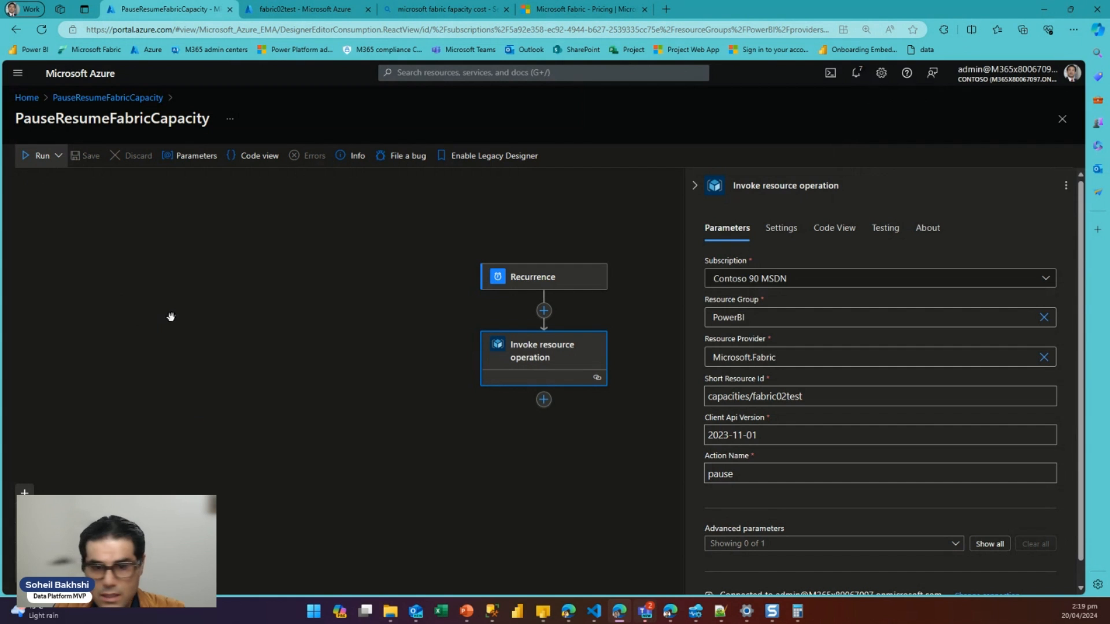
click(85, 97)
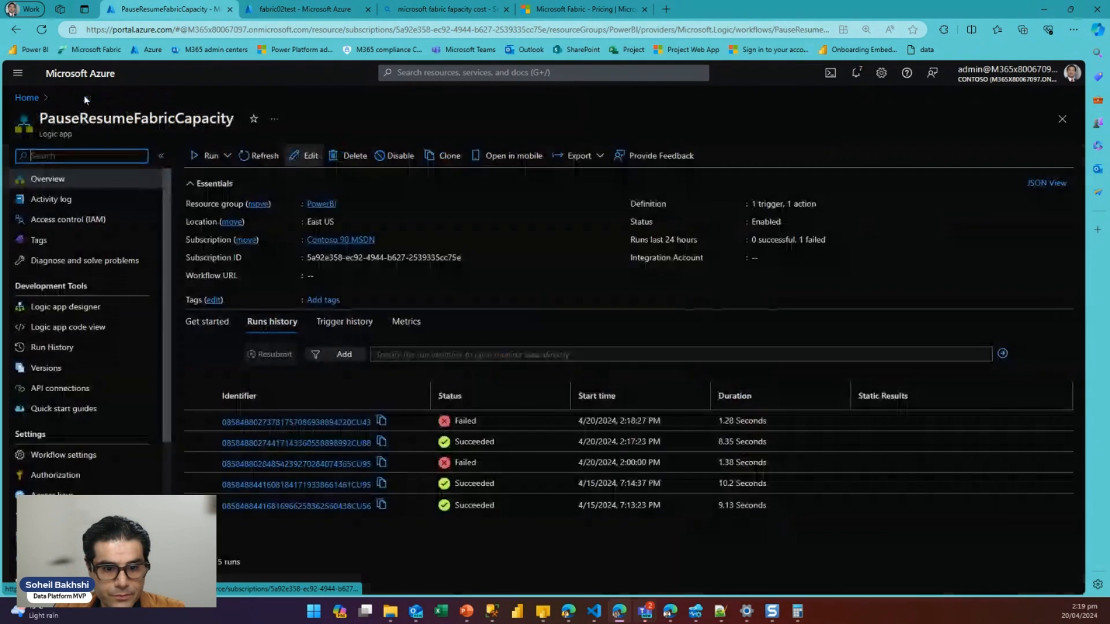
click(258, 156)
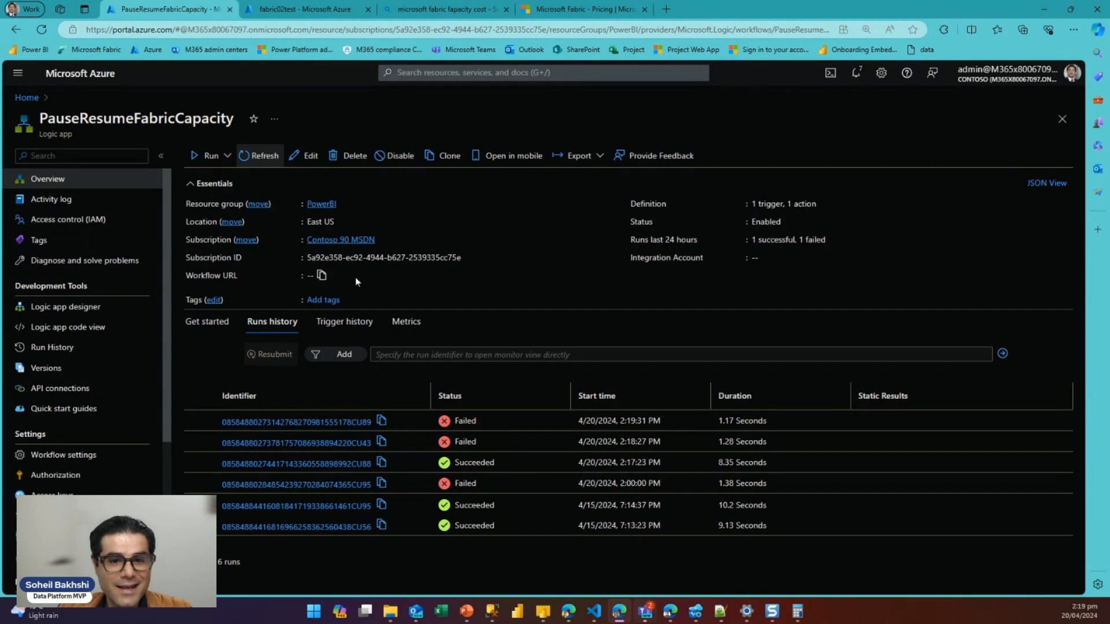
- Pause the fabric02test capacity directly from its own overview page
click(282, 10)
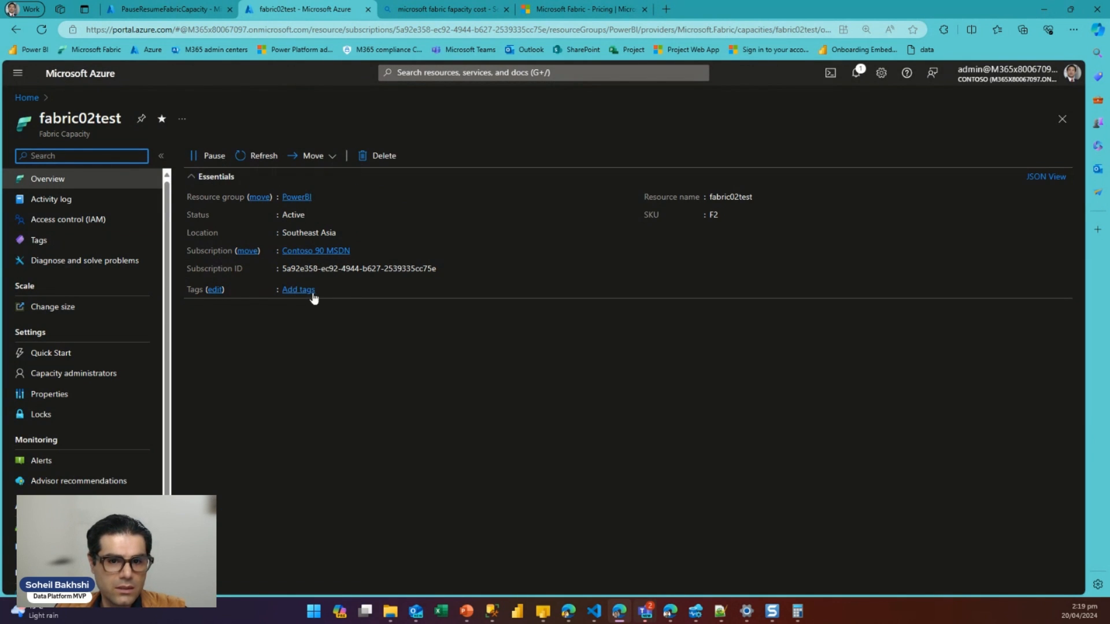
click(214, 156)
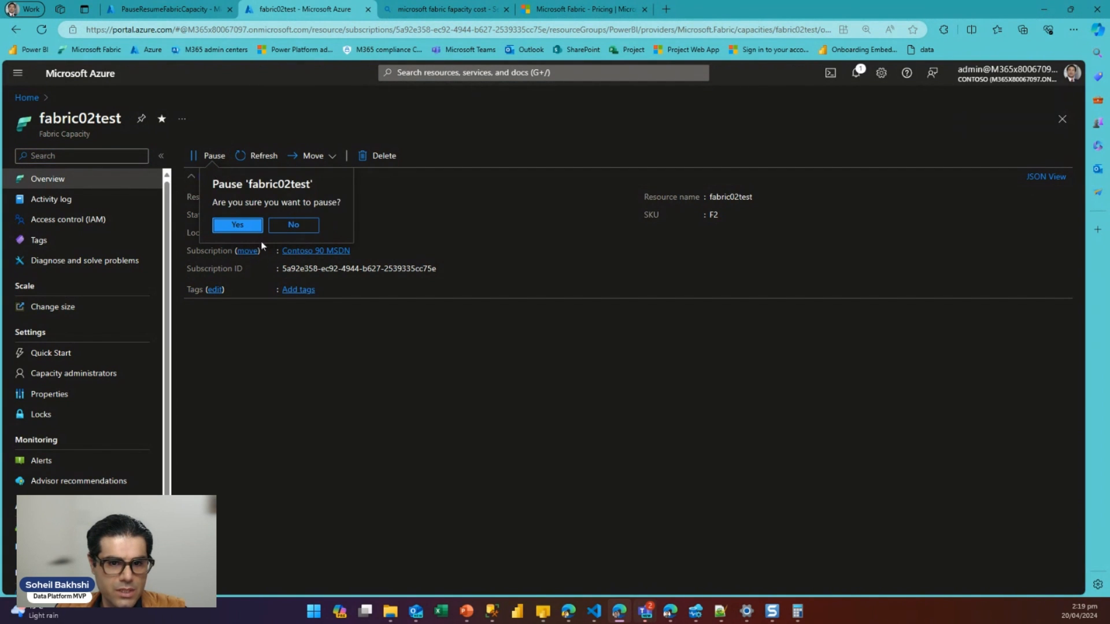
click(248, 225)
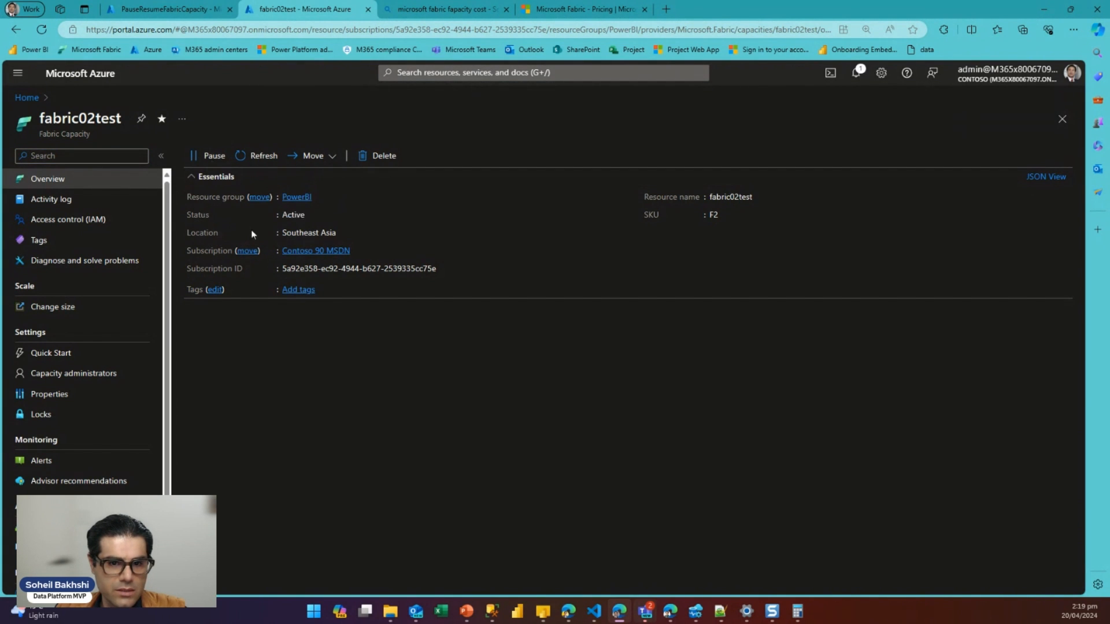
- From the Azure home page, go to Logic apps and open SuspendFabricCapacity for editing in the designer
click(150, 11)
click(26, 97)
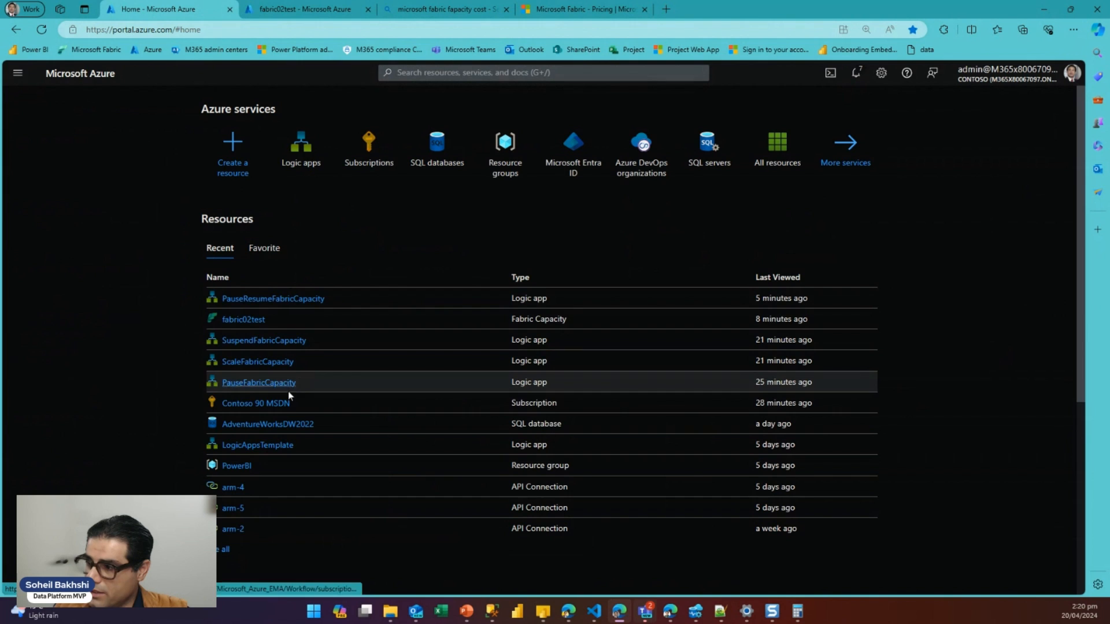
click(293, 168)
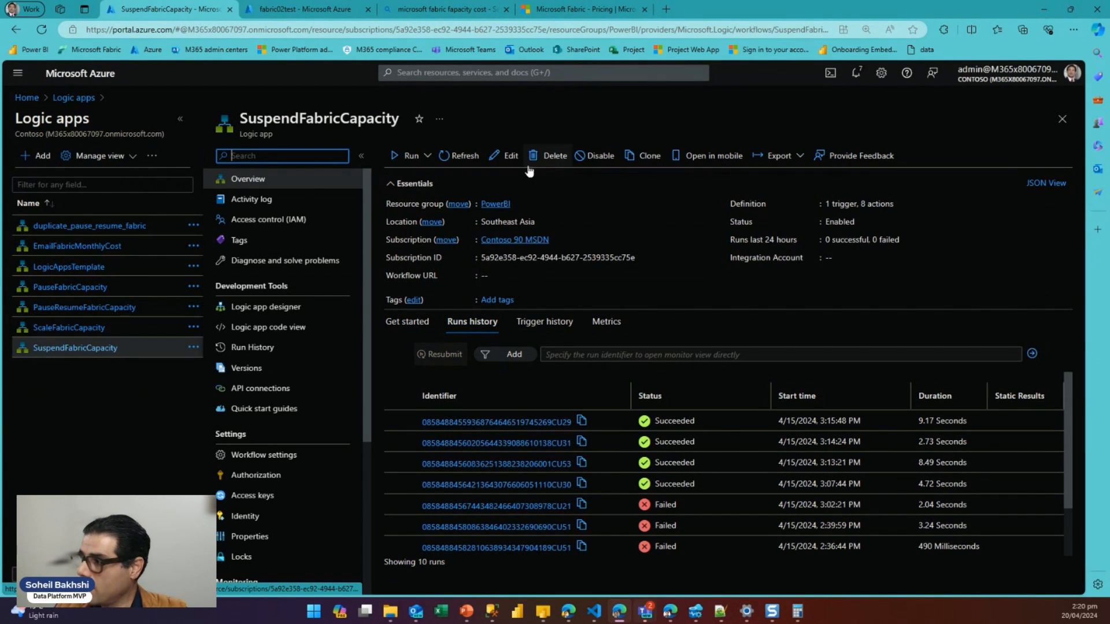
click(501, 155)
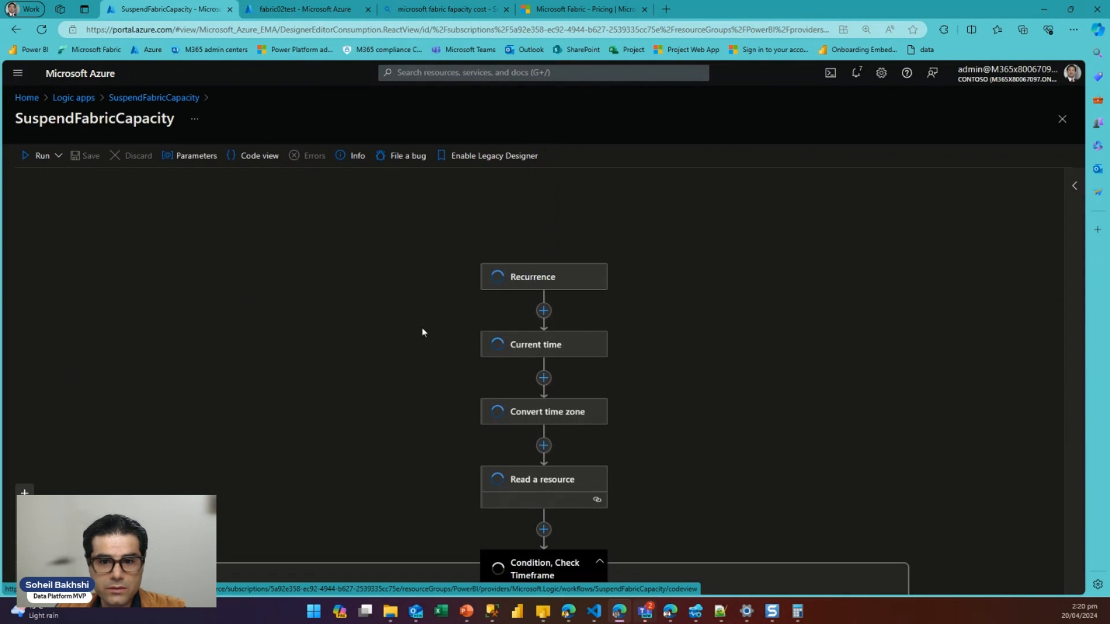
- Examine the parameters of Recurrence, Current time, Convert time zone and Read a resource in the SuspendFabricCapacity workflow
click(535, 248)
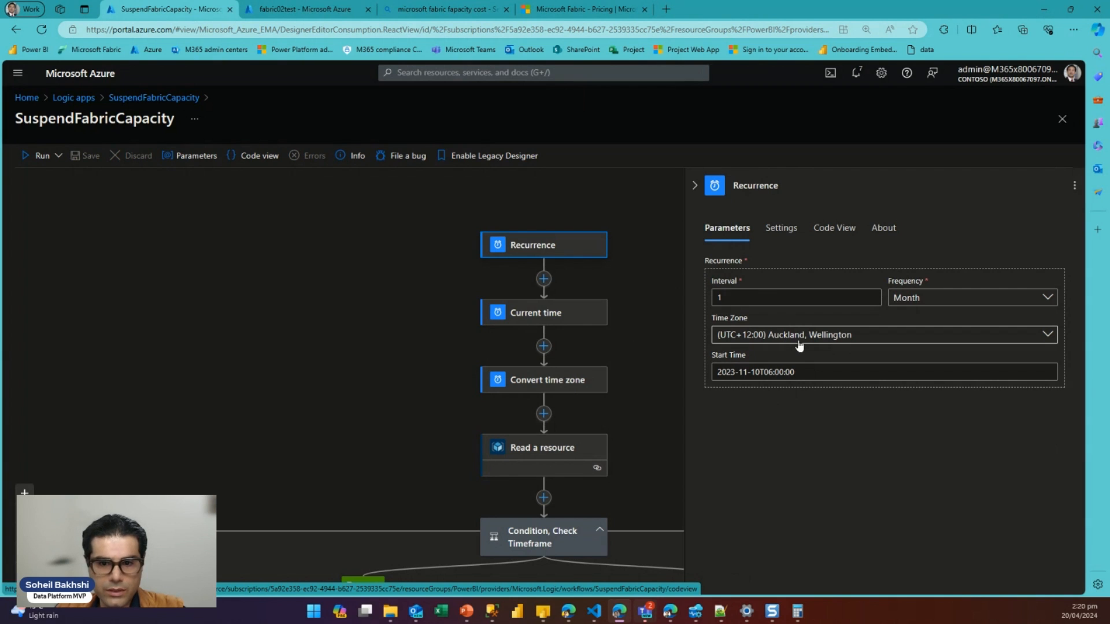
click(582, 324)
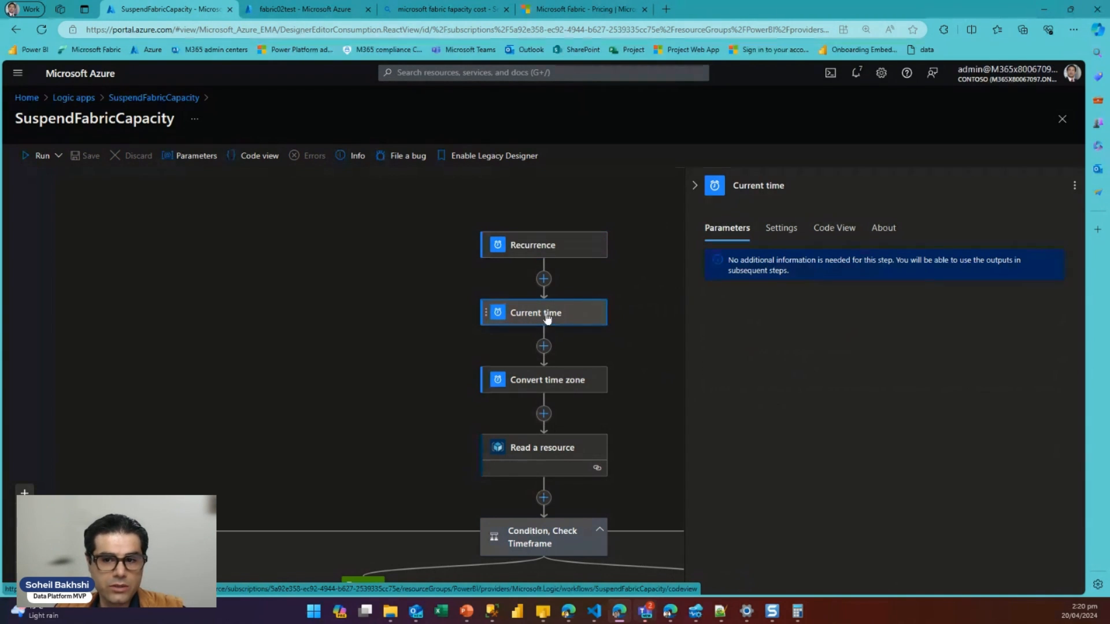
click(561, 390)
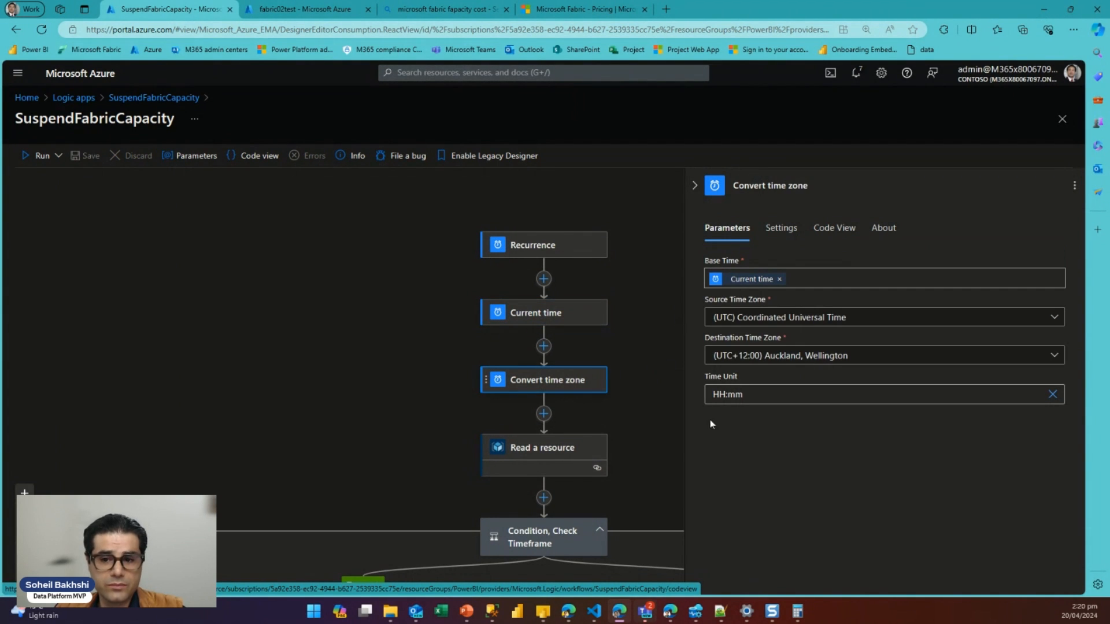
scroll(652, 388, down, 1)
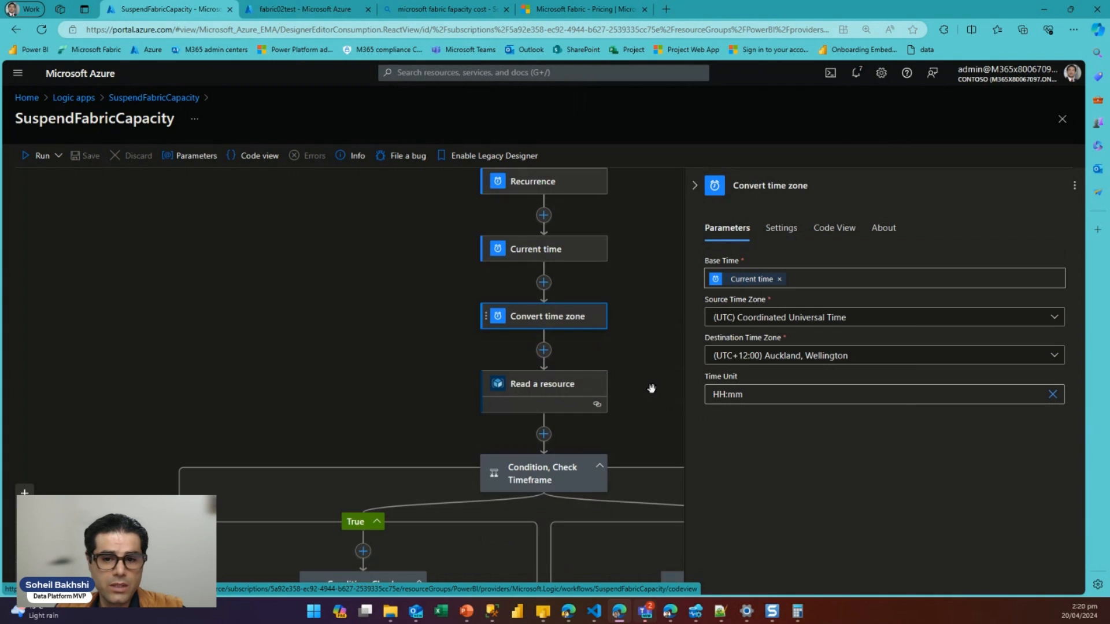
click(551, 387)
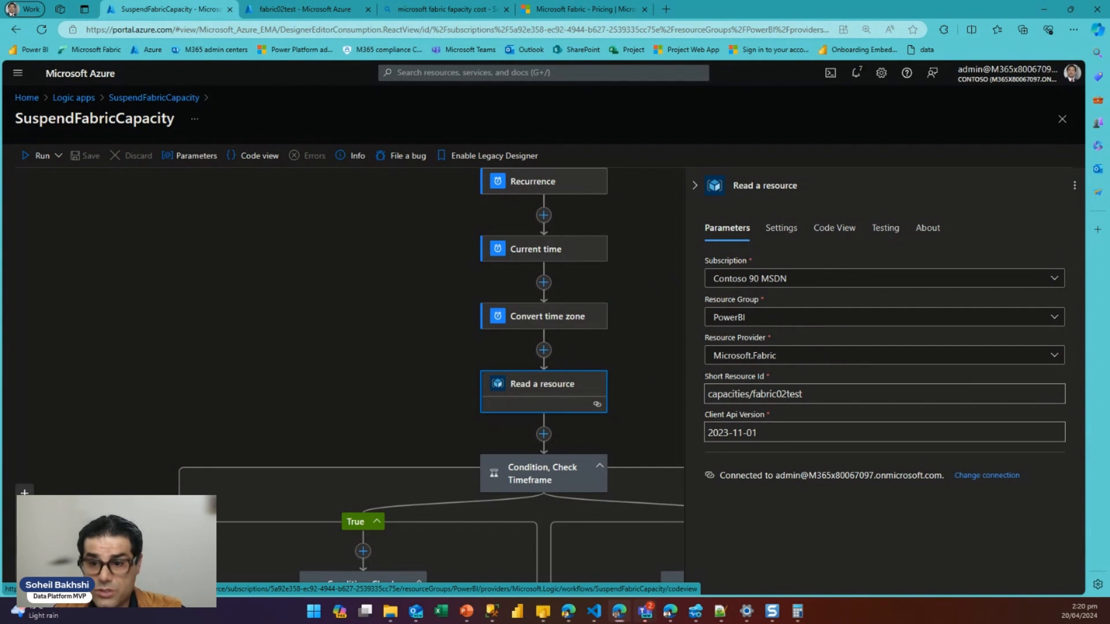
drag(727, 173, 823, 202)
drag(822, 173, 839, 148)
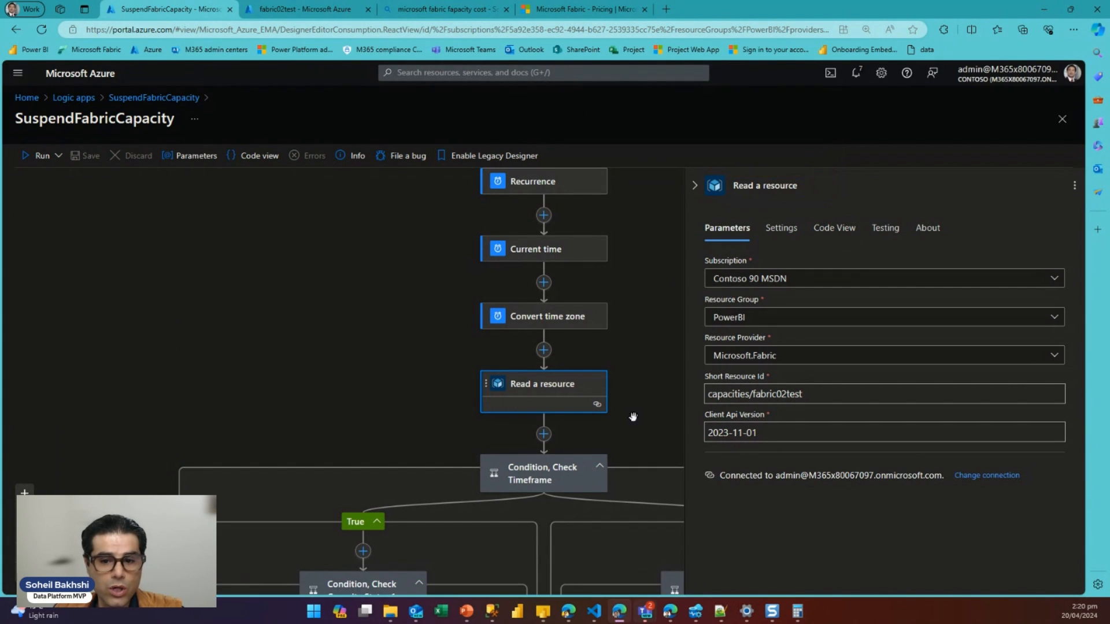
click(661, 300)
- Review the workflow layout down to the Check Timeframe condition branches and view the Recurrence parameters again
scroll(659, 267, down, 1)
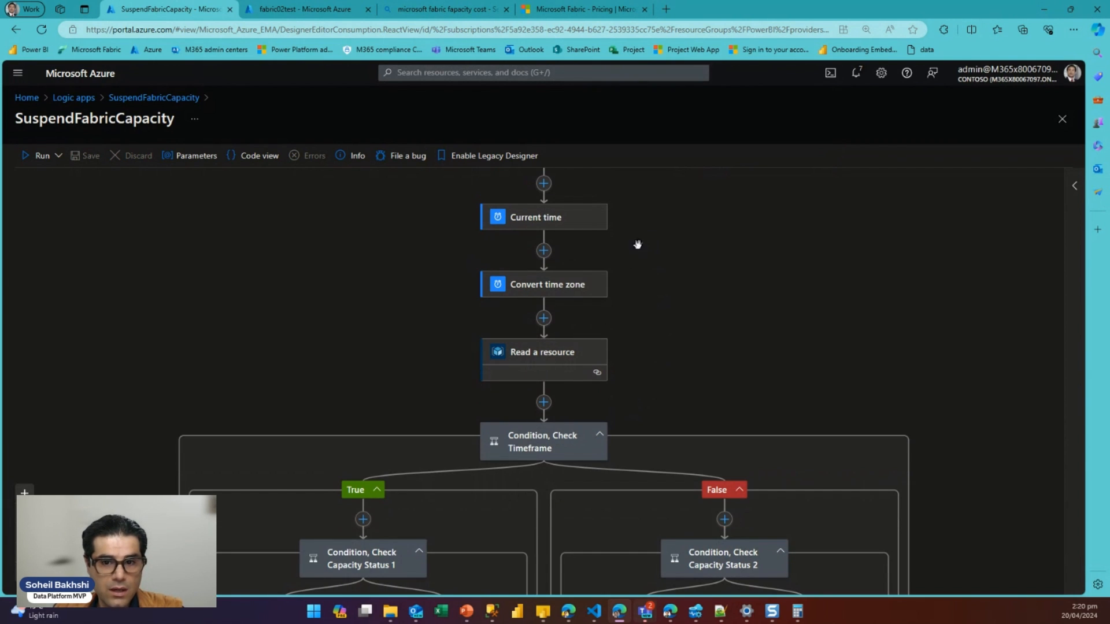
scroll(642, 277, up, 3)
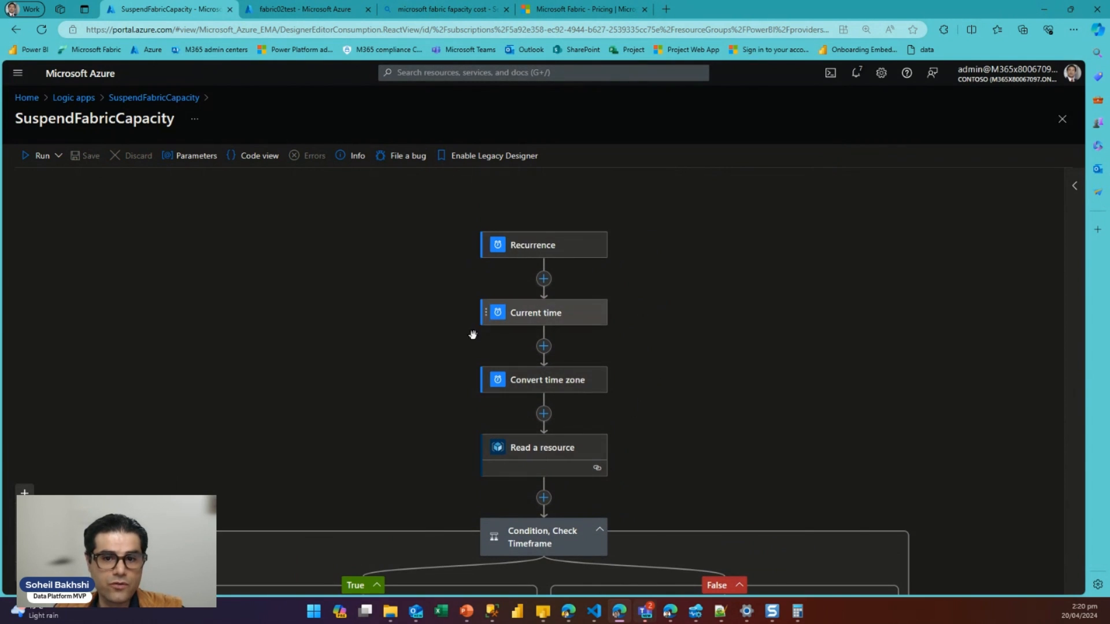
scroll(398, 467, down, 1)
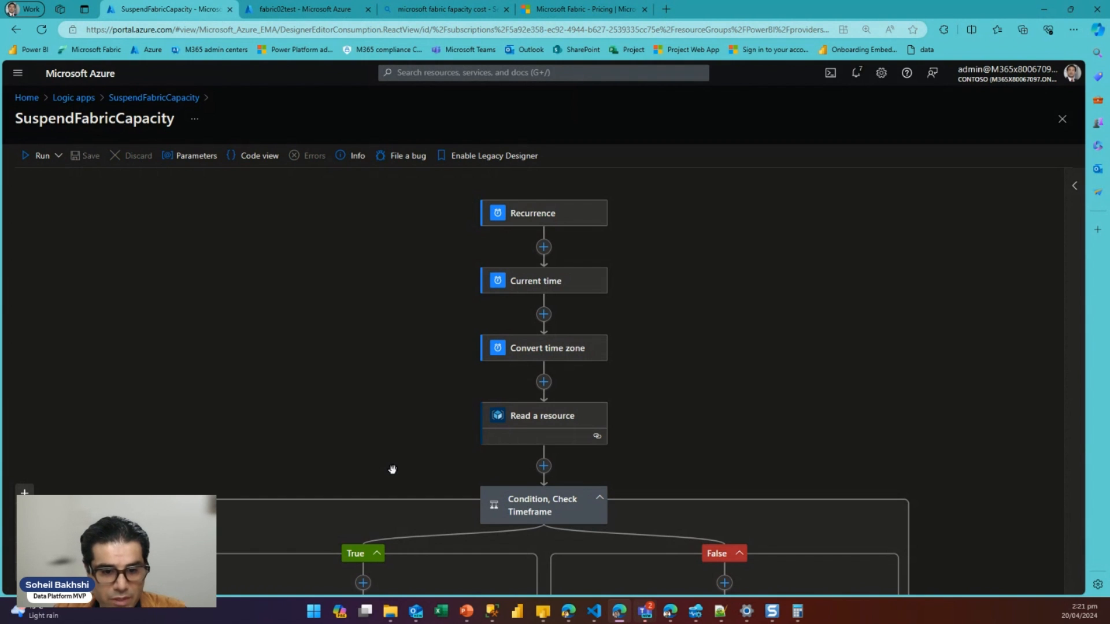
click(514, 220)
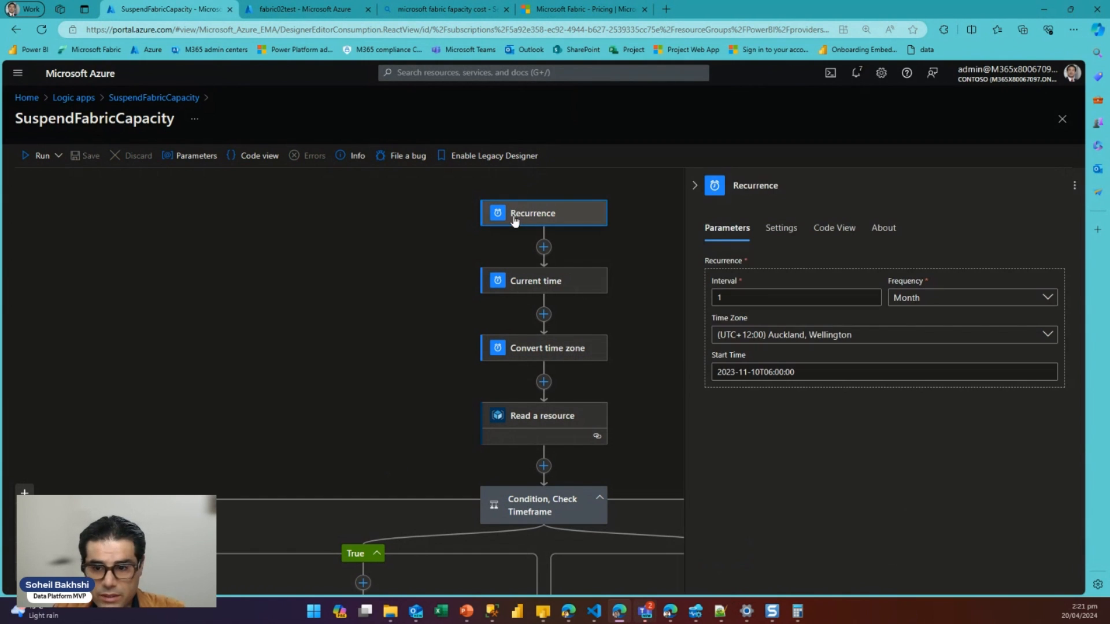
- Examine the Recurrence trigger's settings, focusing on its trigger condition expression, and close its details
click(782, 227)
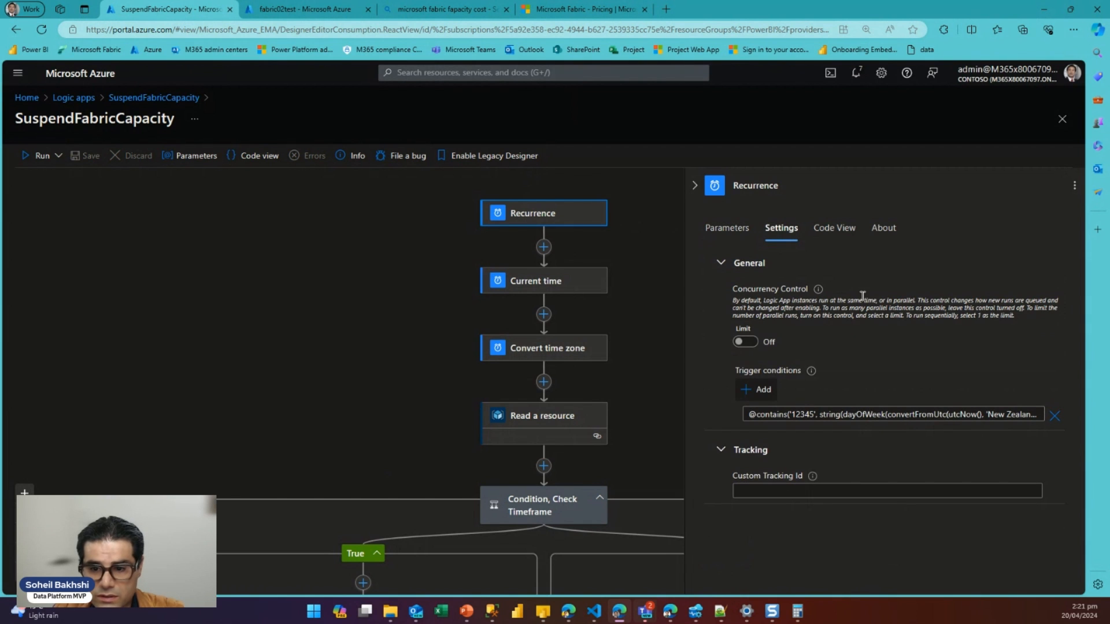
key(ctrl+plus)
key(ctrl+plus)
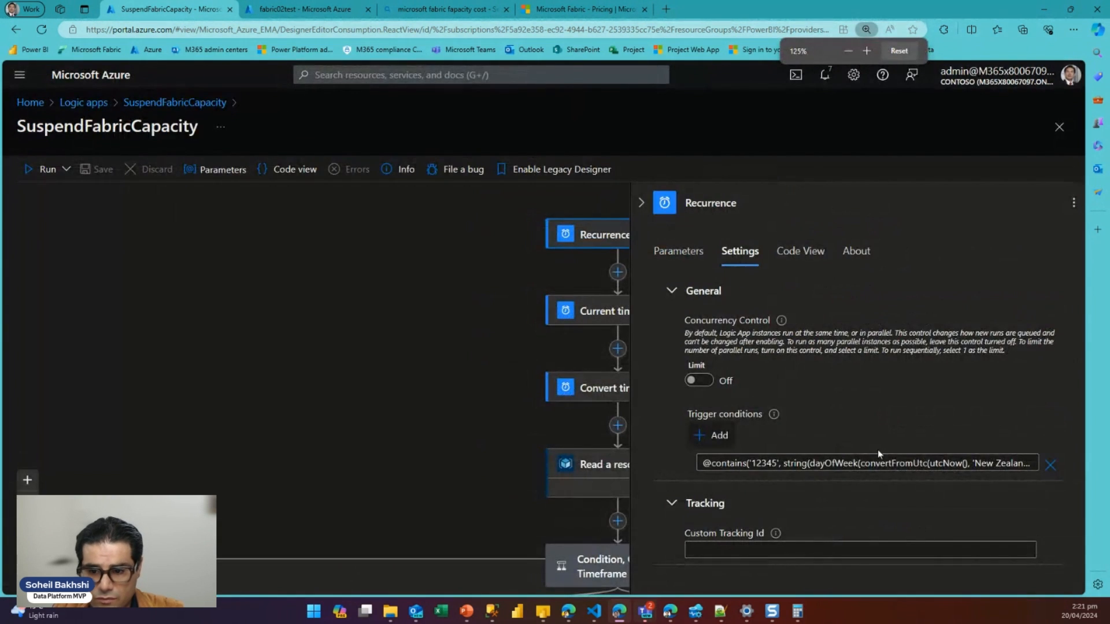
key(ctrl+plus)
key(ctrl+plus)
scroll(878, 450, down, 4)
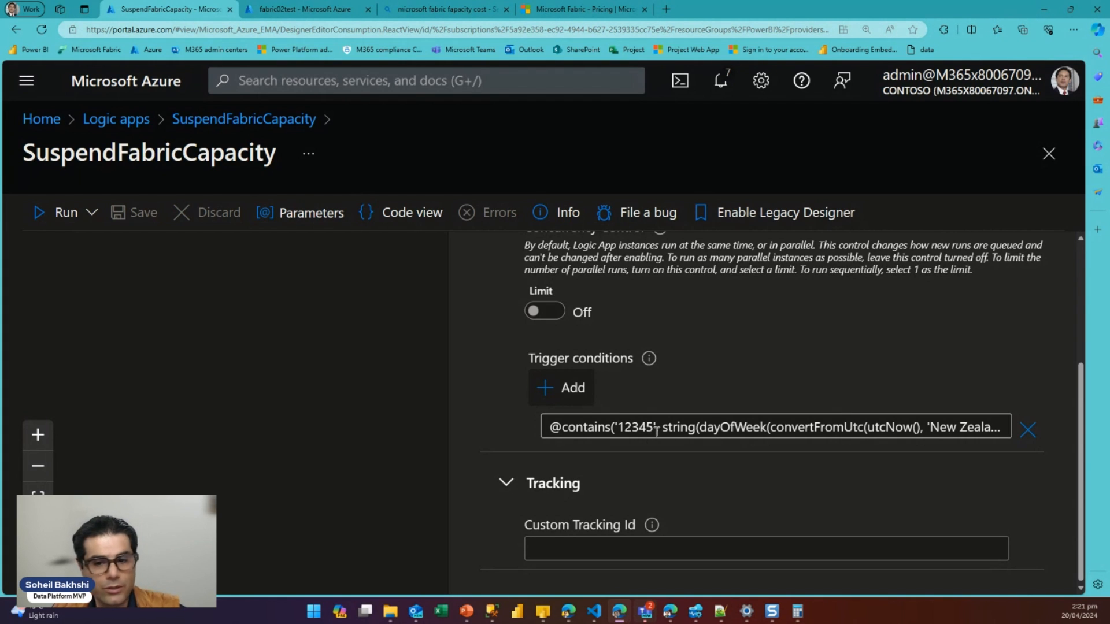
key(ctrl+minus)
key(ctrl+minus)
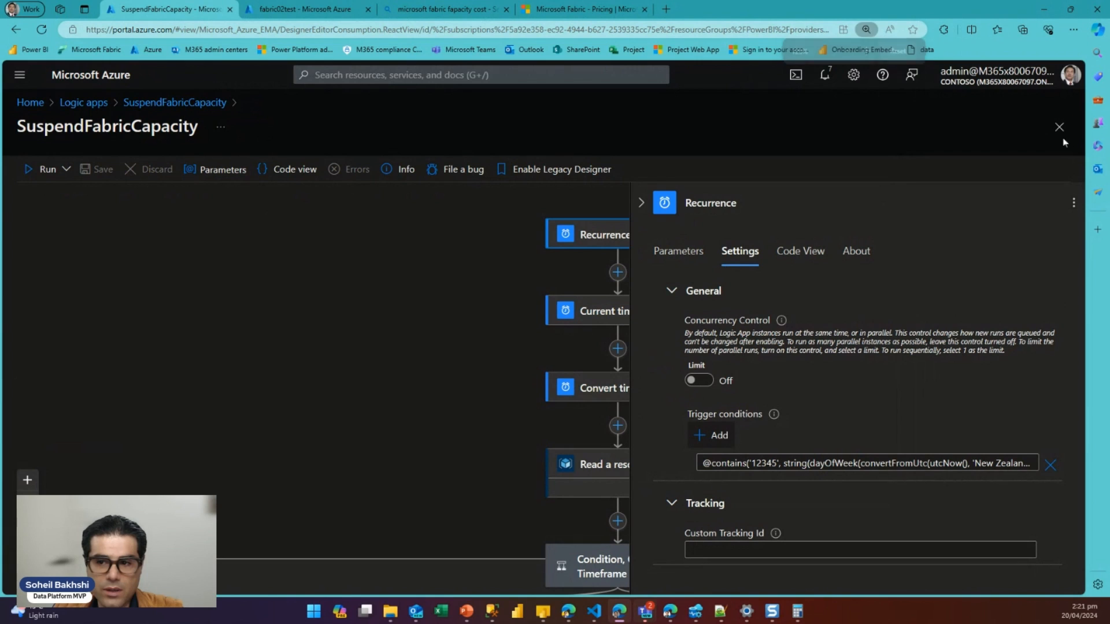
click(641, 203)
- Examine the settings of Read a resource, expanding Convert time zone under Run After, and close its details
scroll(435, 334, down, 1)
scroll(434, 334, down, 2)
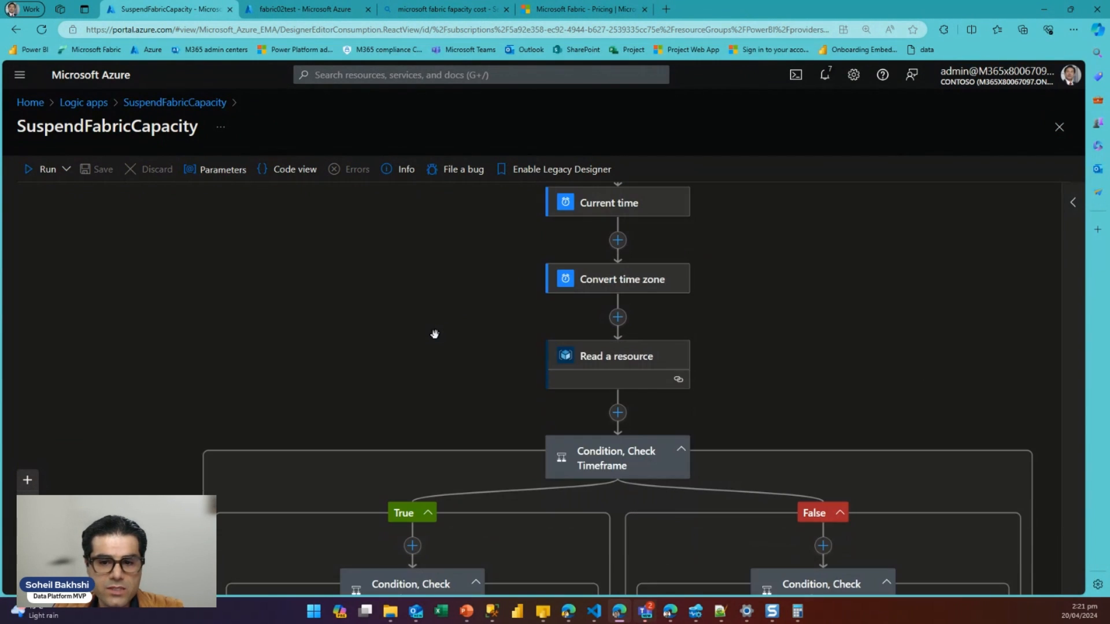
click(612, 368)
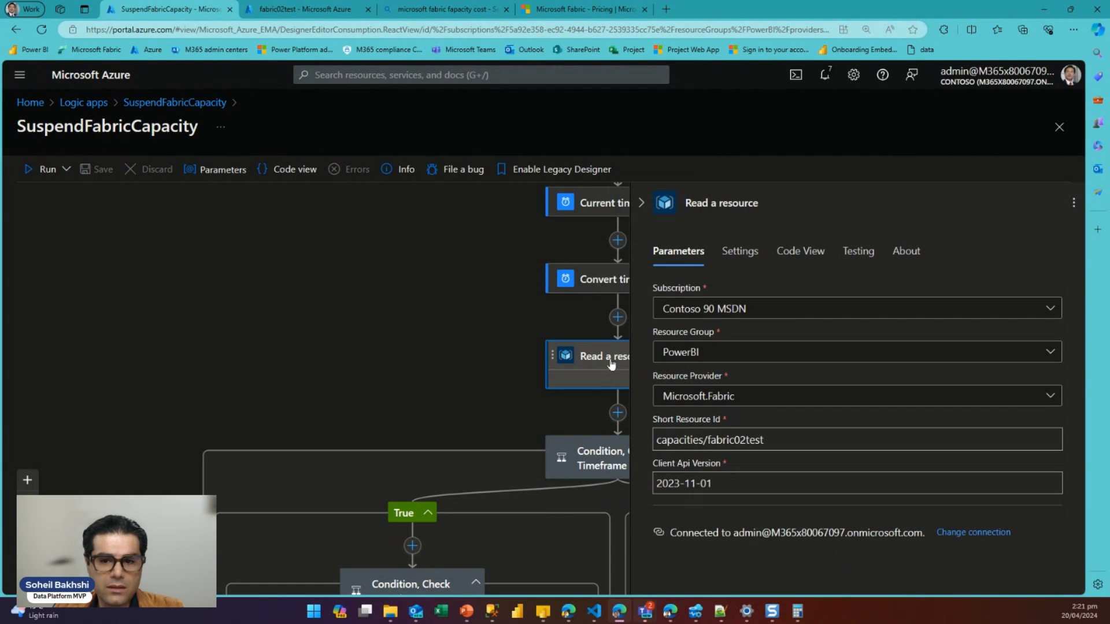
click(740, 251)
scroll(648, 348, down, 2)
scroll(649, 349, down, 3)
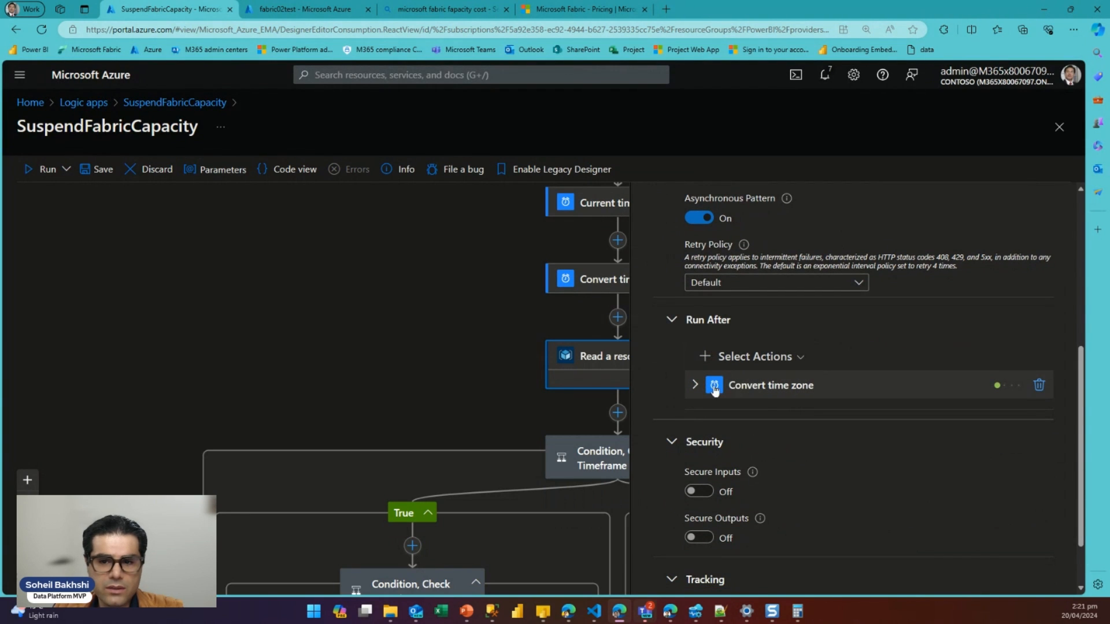
click(695, 387)
scroll(708, 439, down, 1)
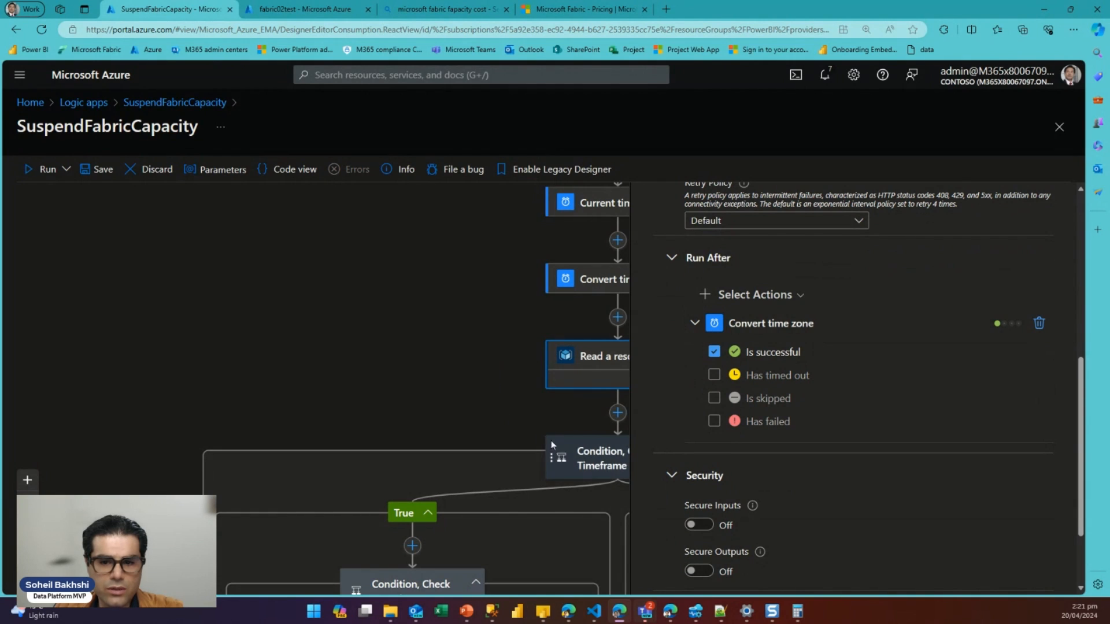
click(508, 416)
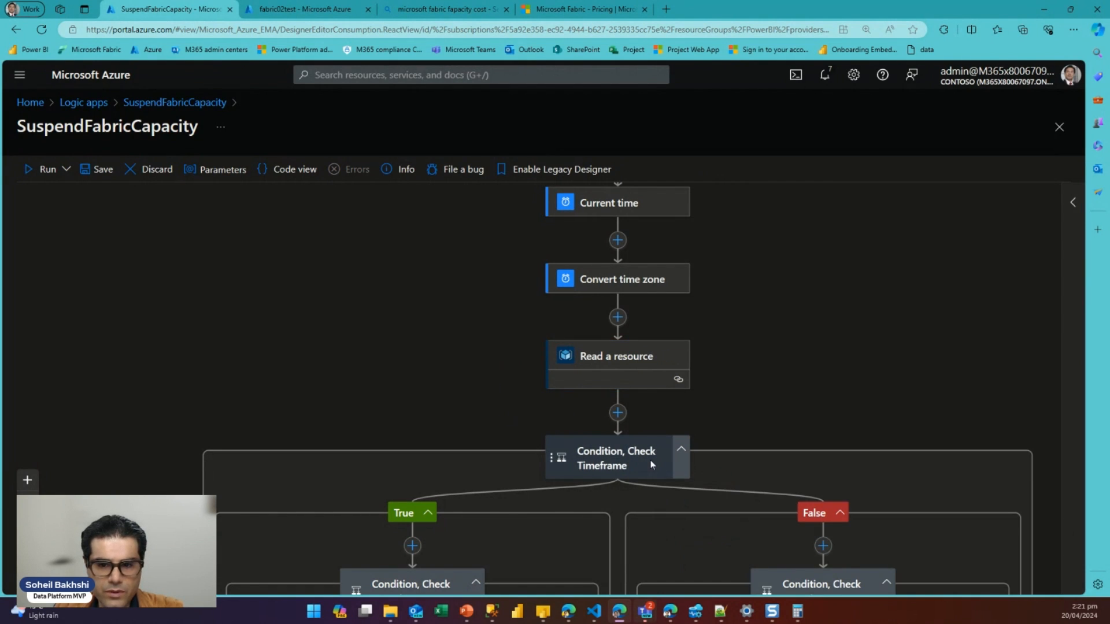
- Examine the condition expressions of Check Timeframe and of Check Capacity Status 1 in its True branch
click(638, 463)
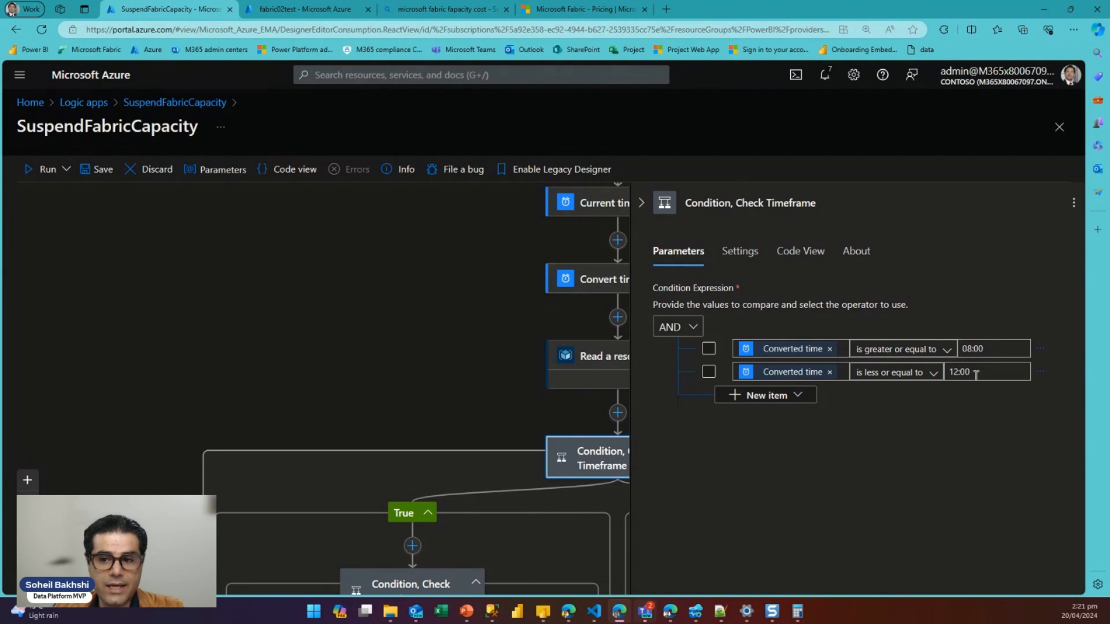
scroll(518, 385, down, 2)
click(412, 482)
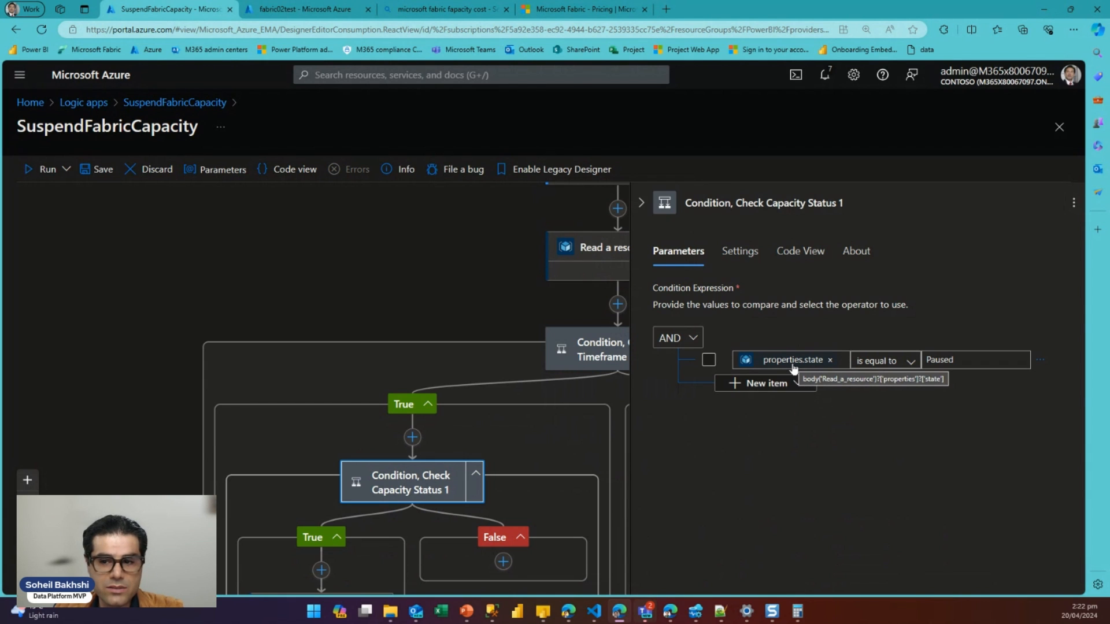
key(ctrl+plus)
key(ctrl+plus)
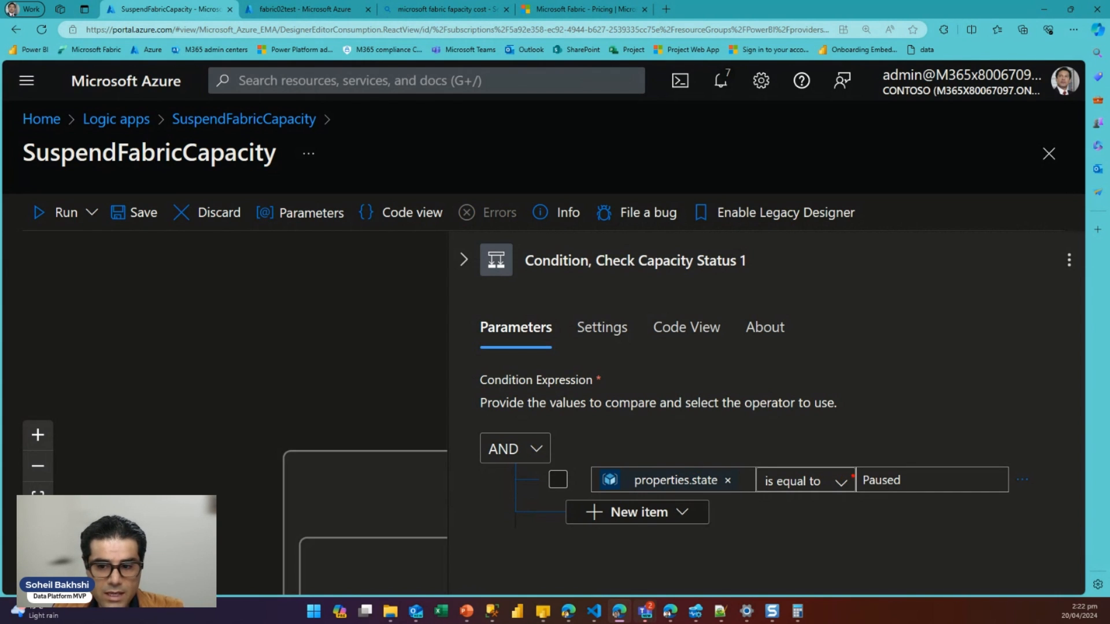
mouse_move(867, 469)
mouse_down()
mouse_move(869, 496)
mouse_move(913, 469)
mouse_move(861, 462)
mouse_up()
key(Escape)
key(ctrl+minus)
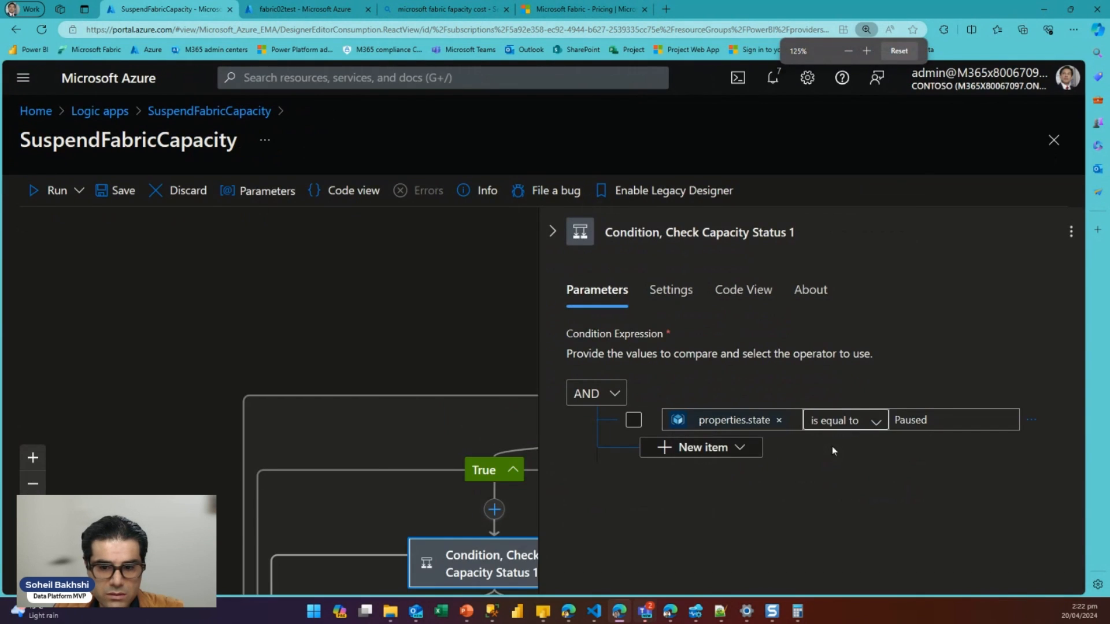
- Examine the parameters of the Resume invoke resource operation under Check Capacity Status 1, including its action name
scroll(535, 383, down, 5)
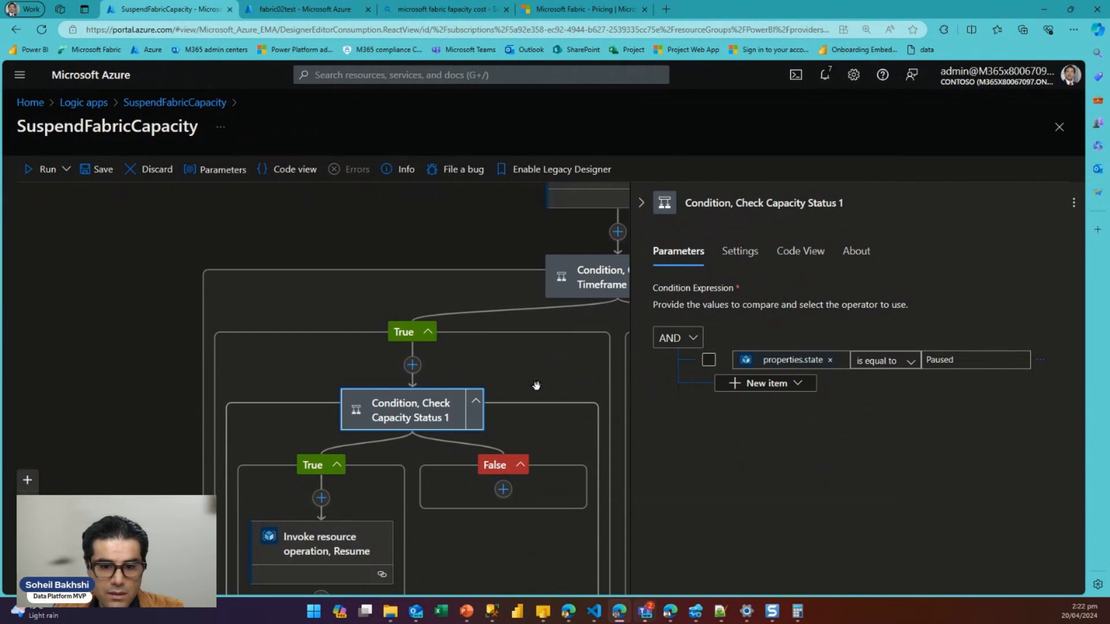
click(297, 470)
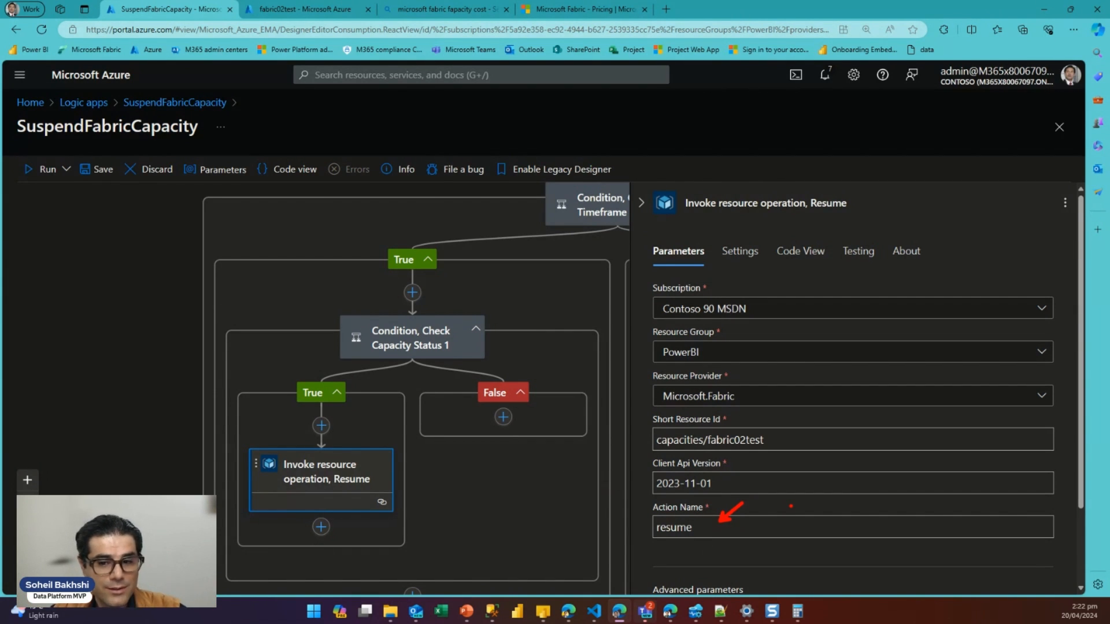
key(Escape)
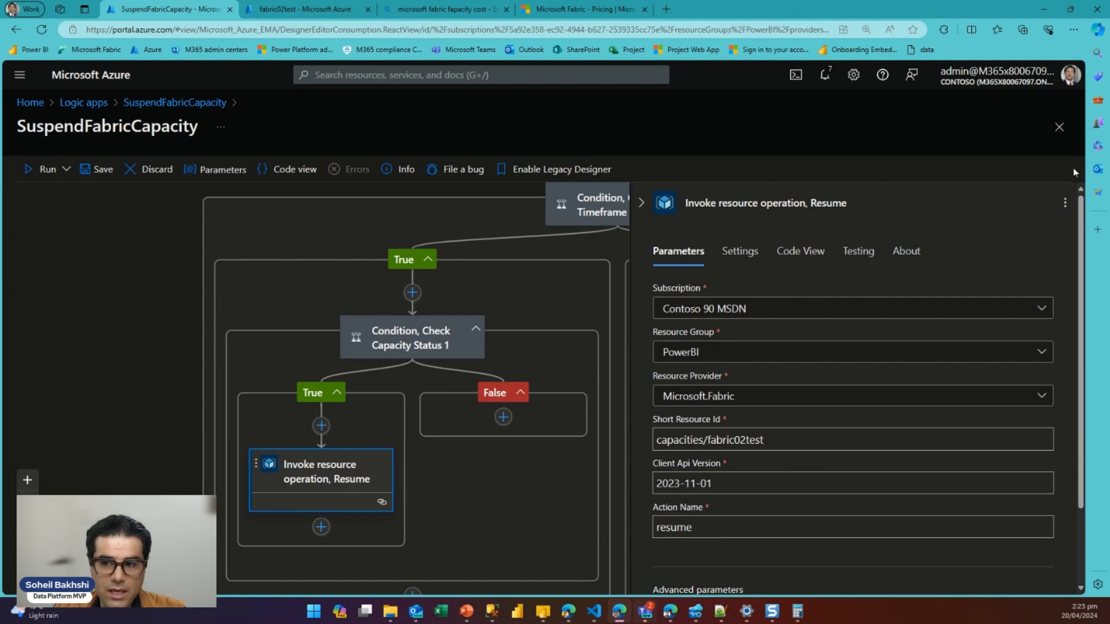
click(640, 202)
- View the Check Capacity Status 2 condition expression and the parameters of the Suspend operation in its True branch
click(809, 341)
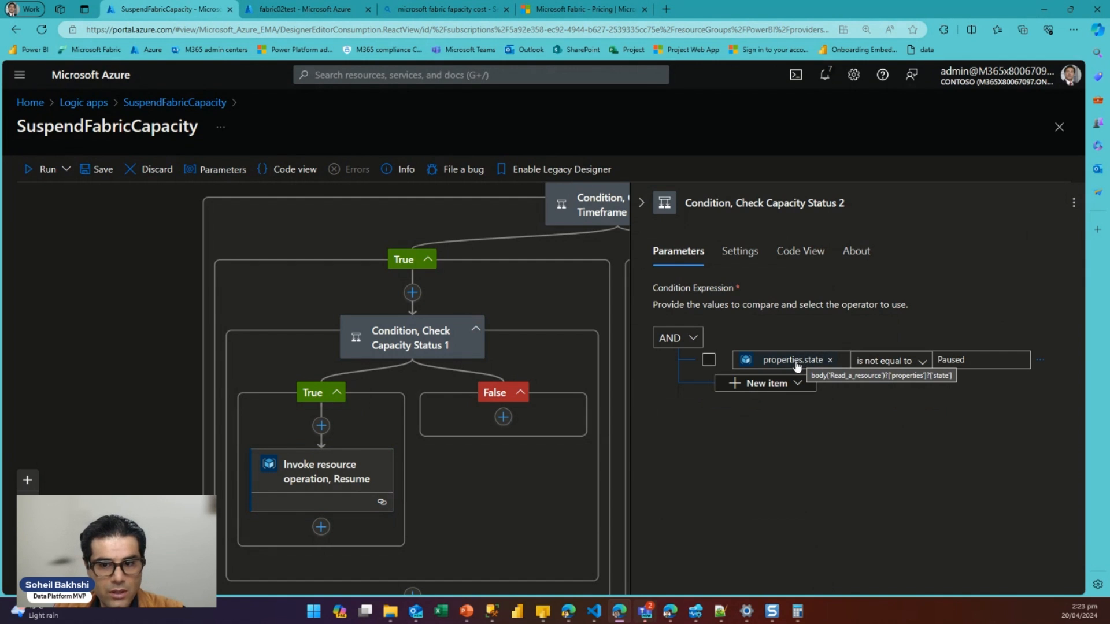
click(642, 209)
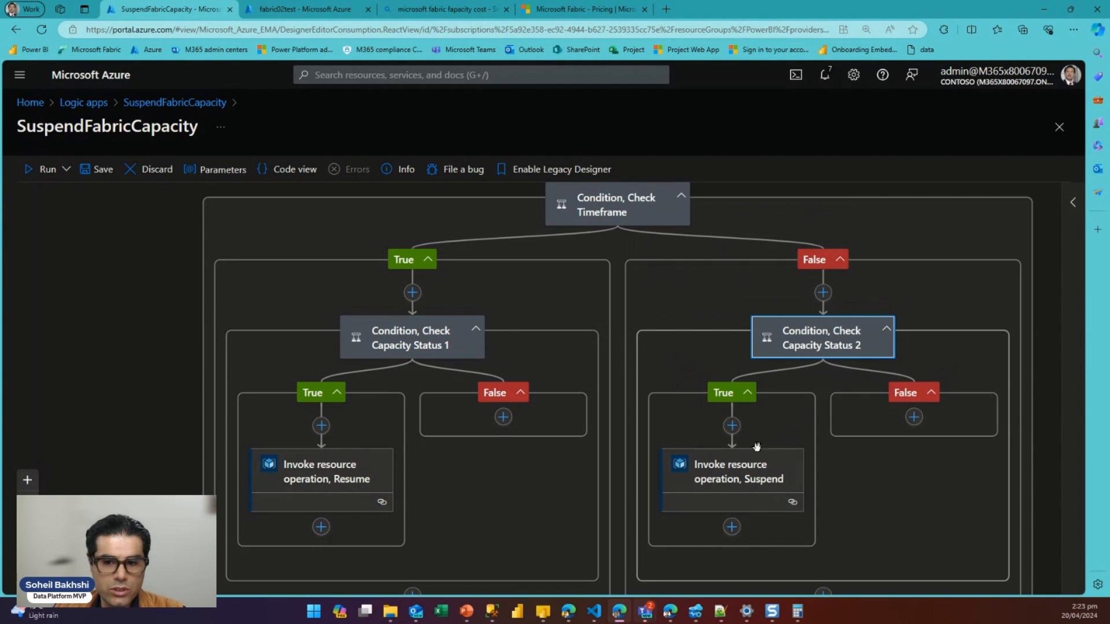
click(724, 473)
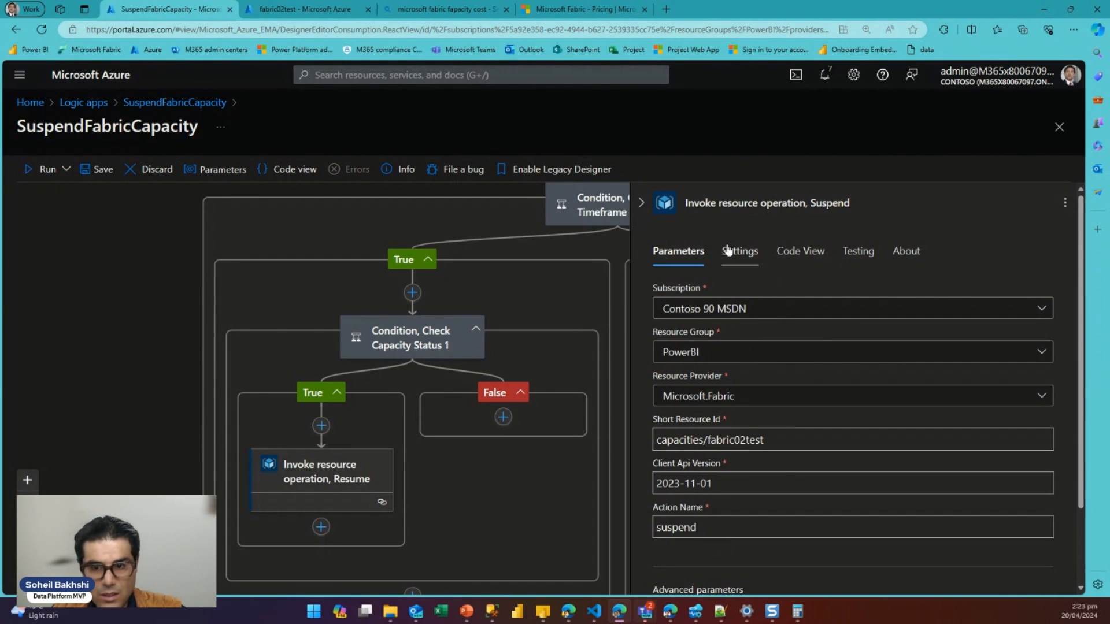
click(641, 203)
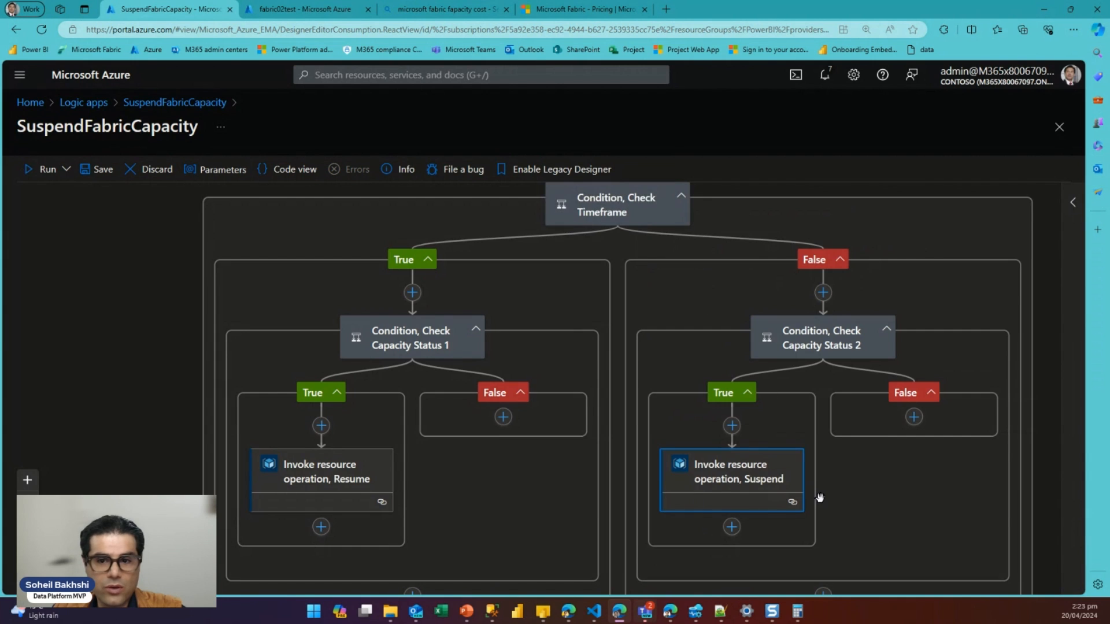
- Review the whole workflow layout from Recurrence down to the Resume and Suspend operations
scroll(818, 496, up, 1)
scroll(820, 497, down, 2)
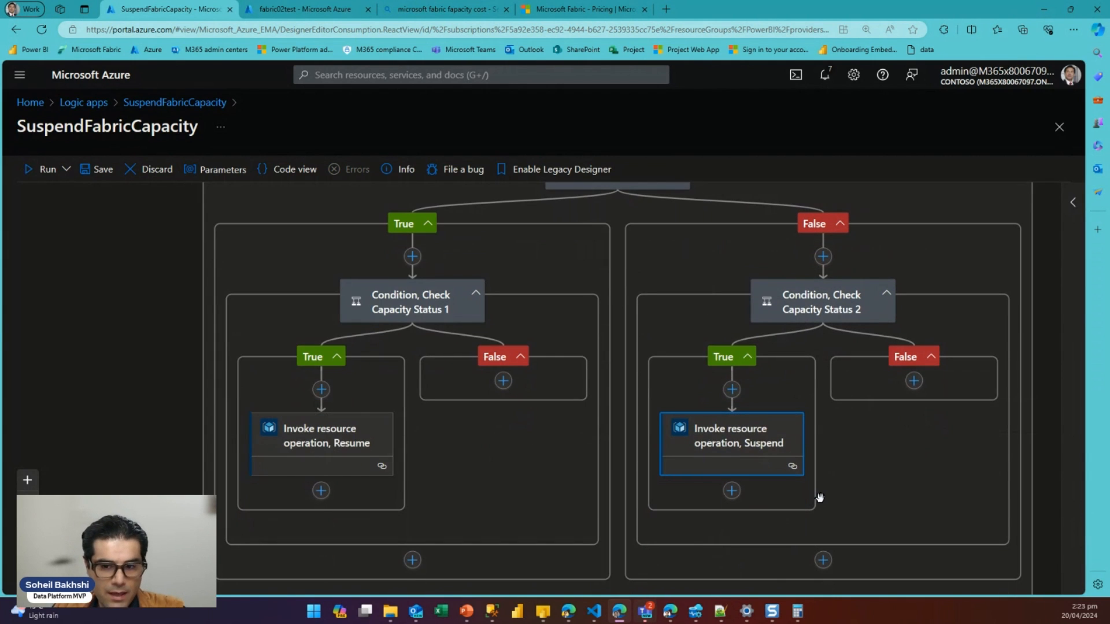
scroll(819, 496, down, 3)
scroll(817, 495, up, 3)
scroll(817, 495, up, 5)
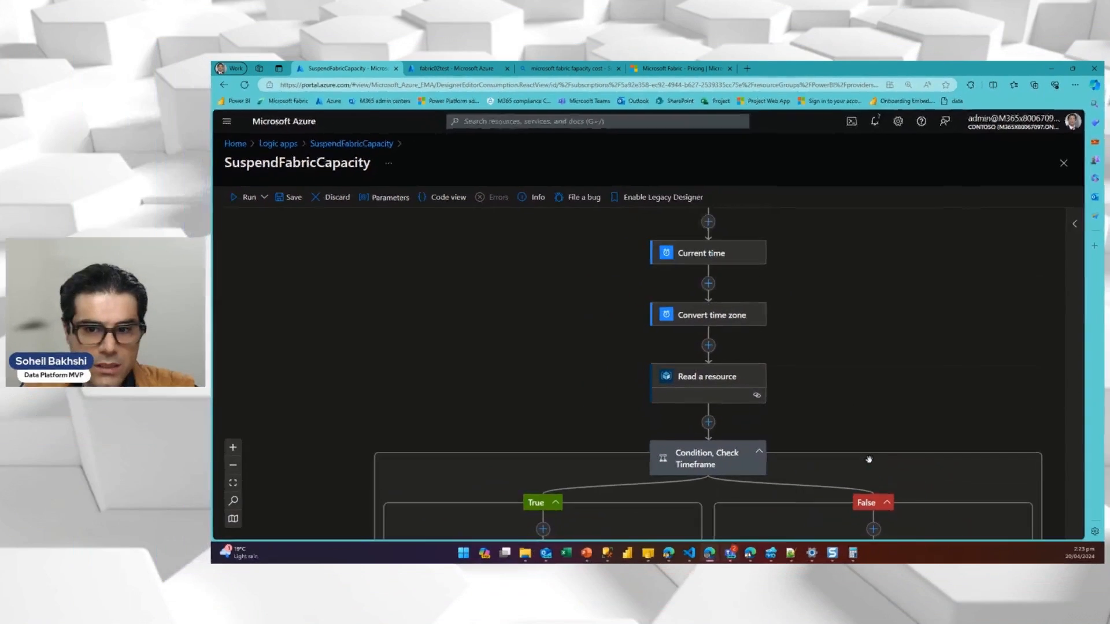
scroll(869, 460, up, 1)
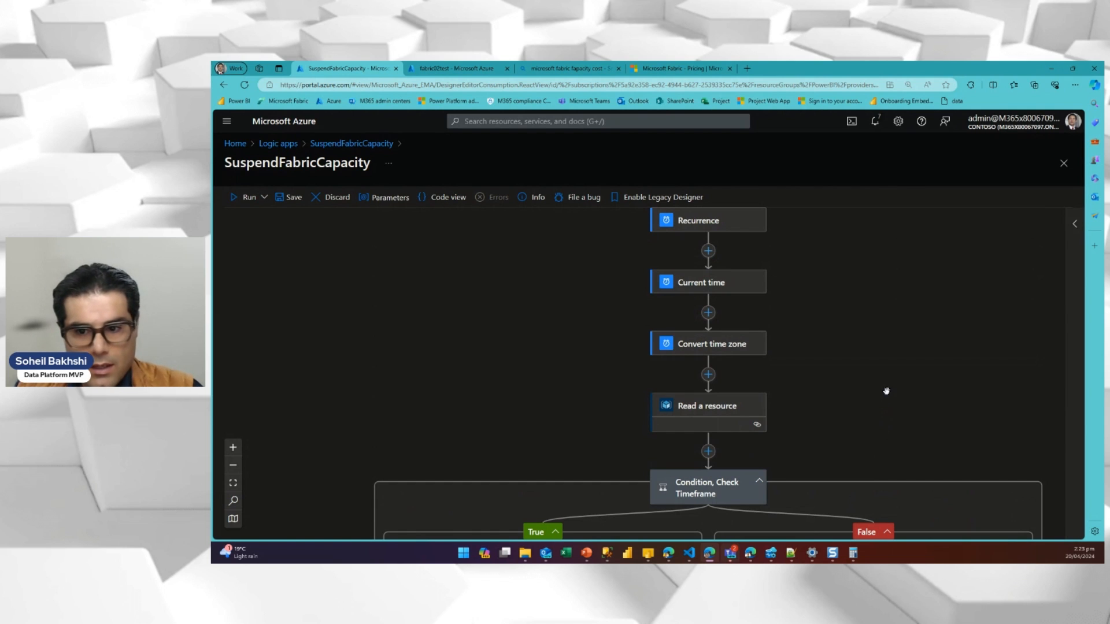
scroll(886, 391, up, 3)
scroll(887, 391, down, 2)
scroll(886, 391, down, 4)
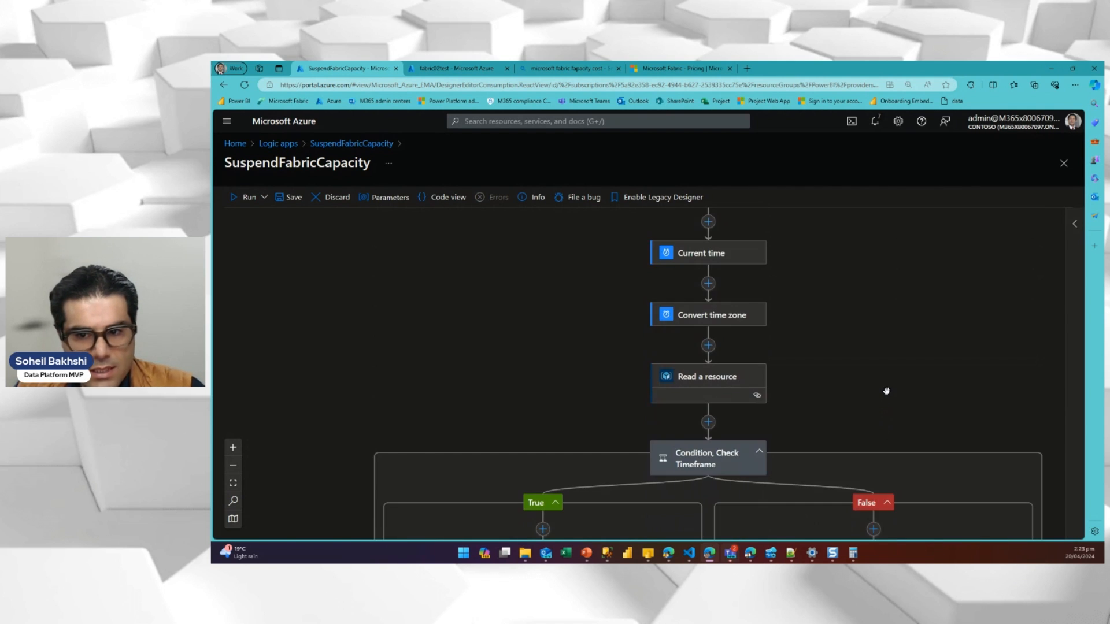
scroll(886, 392, down, 5)
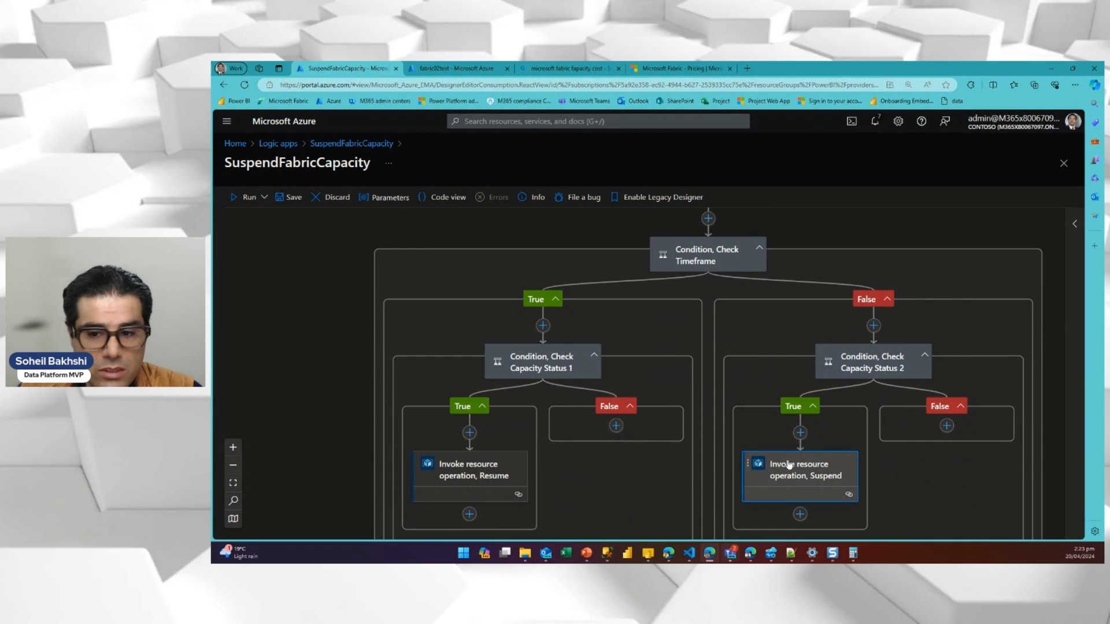
- Recheck all parameters of the Suspend invoke resource operation, including the advanced parameters, and close its details
click(786, 460)
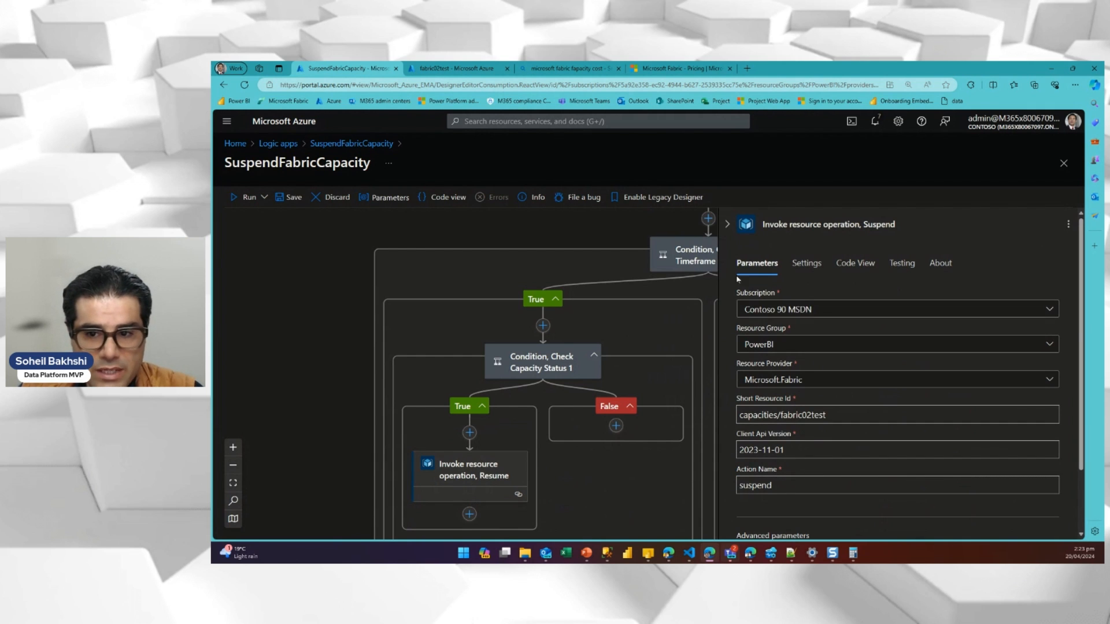
click(727, 224)
scroll(825, 343, down, 2)
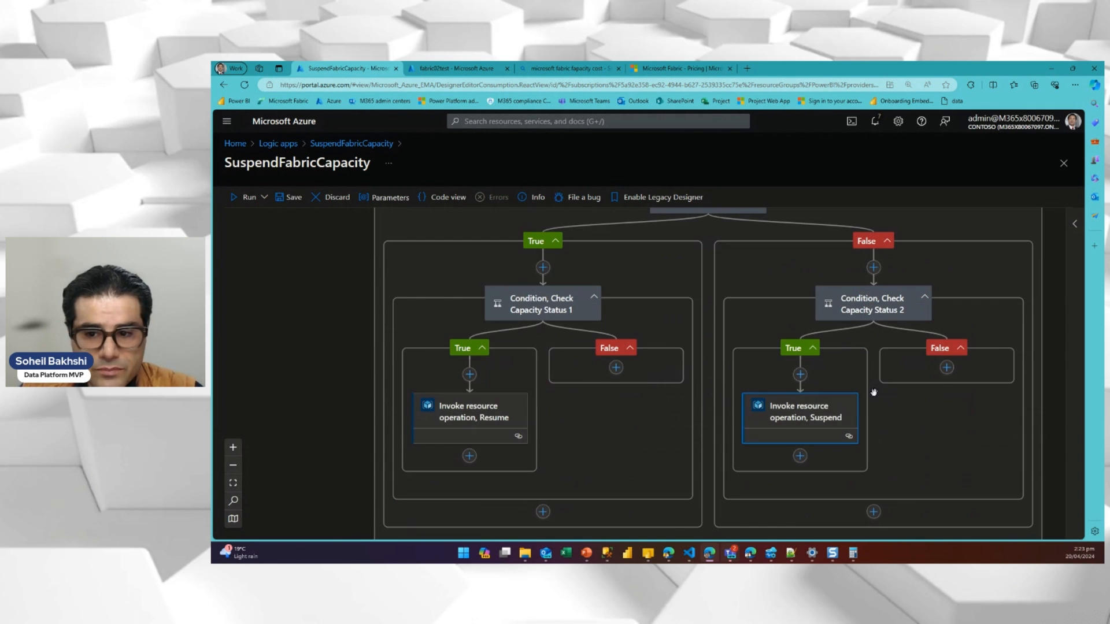
click(809, 417)
scroll(817, 410, down, 2)
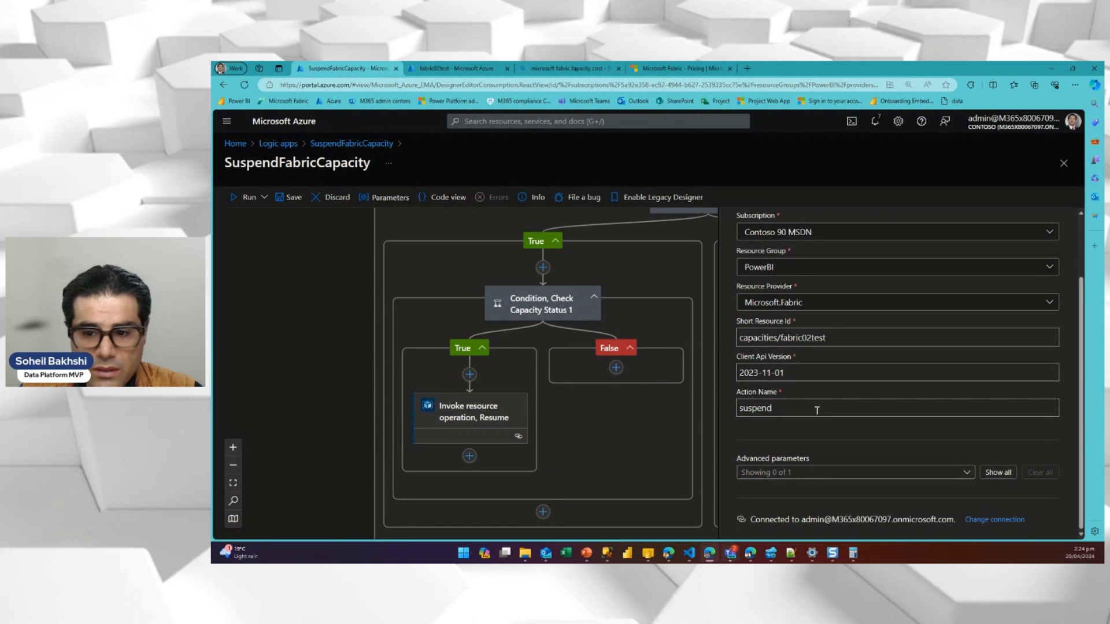
scroll(961, 293, up, 2)
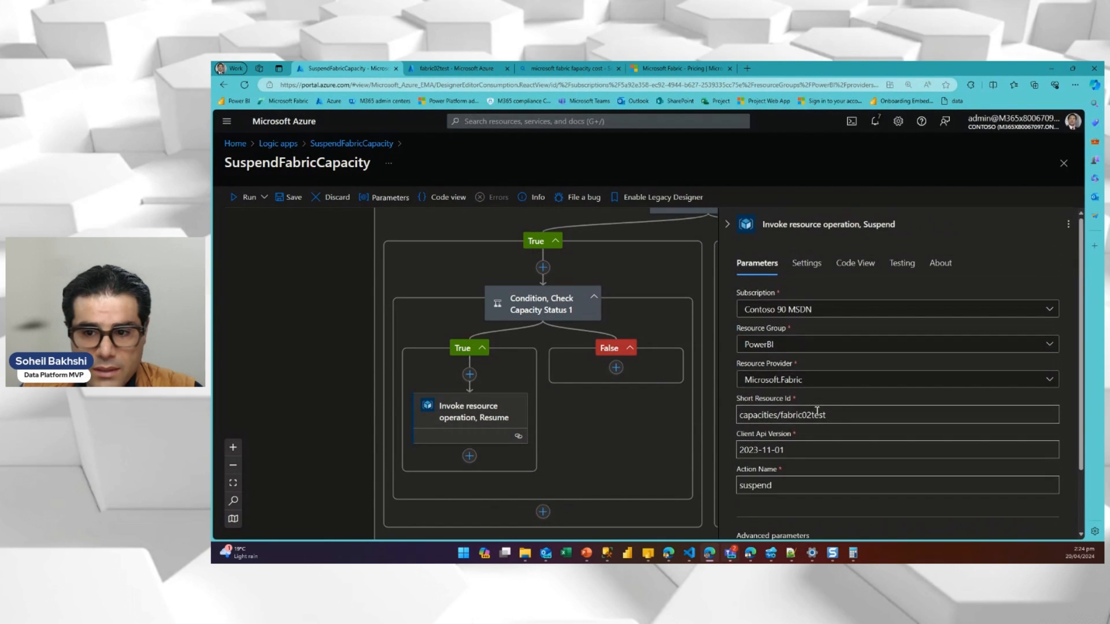
click(728, 224)
- Inspect the properties.state value in the Check Capacity Status 2 condition and the dynamic content in its expression editor
click(918, 311)
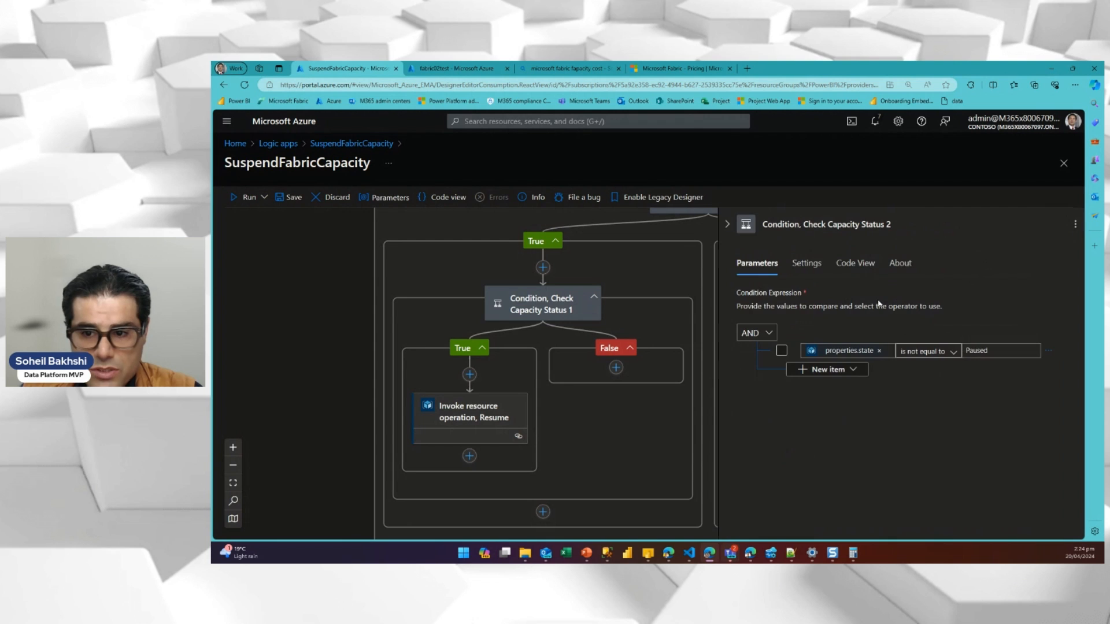
click(856, 353)
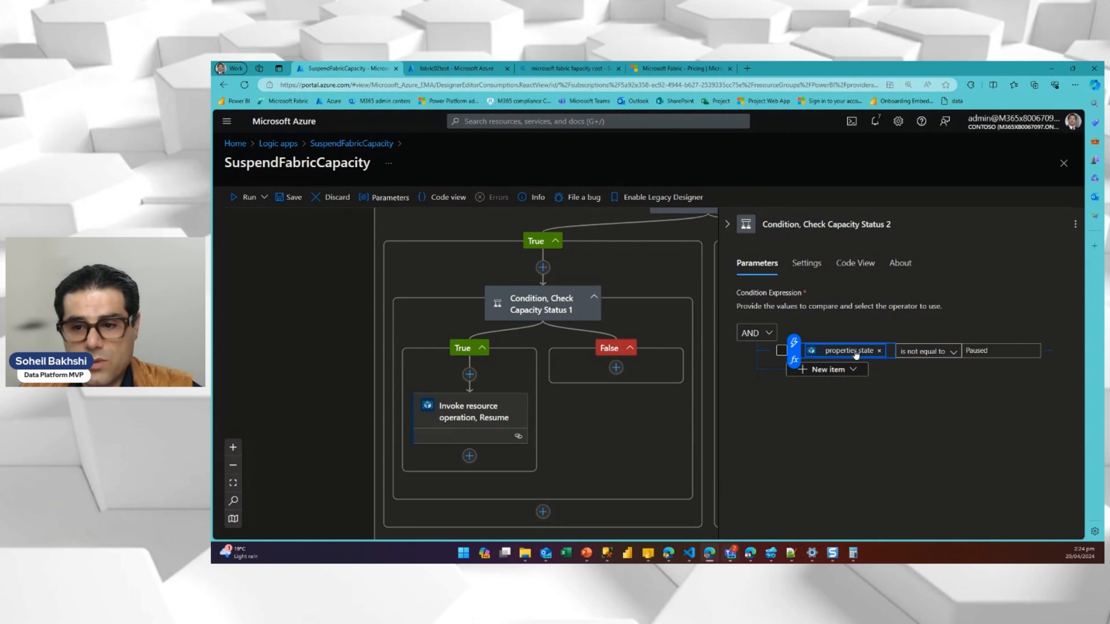
click(795, 360)
scroll(751, 393, down, 1)
click(645, 312)
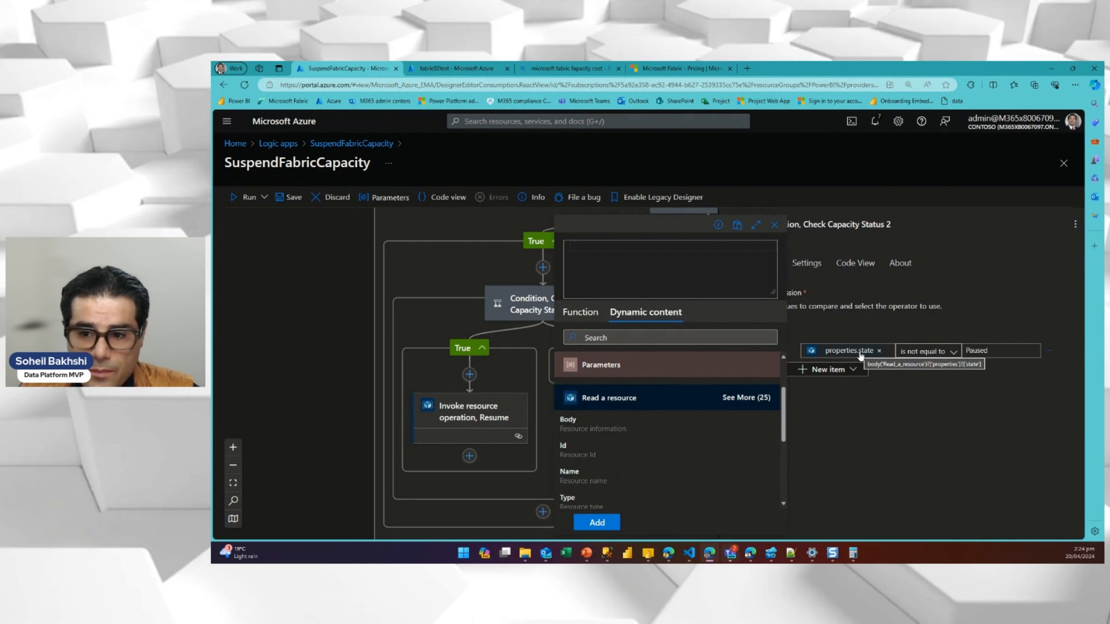
key(ctrl+plus)
key(ctrl+plus)
key(ctrl+plus)
key(ctrl+plus)
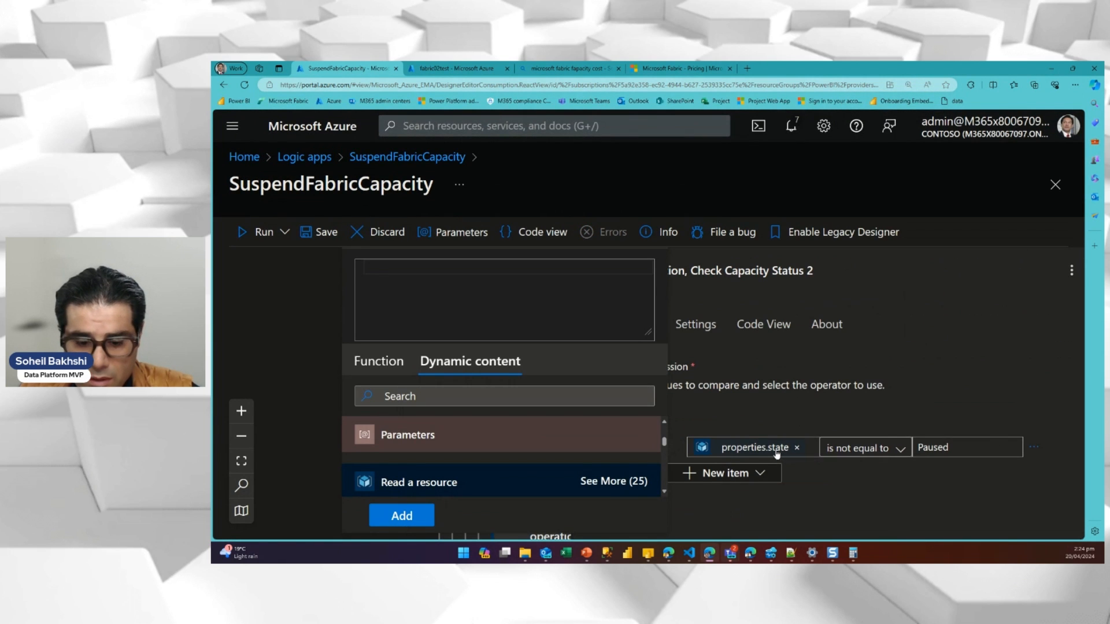
mouse_move(776, 450)
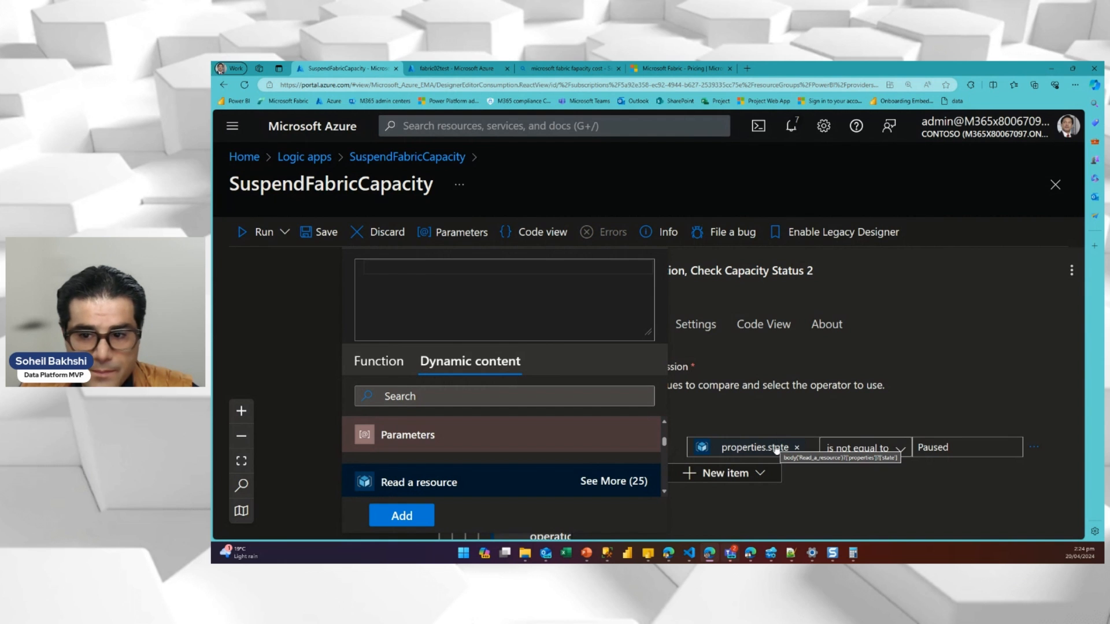
click(776, 449)
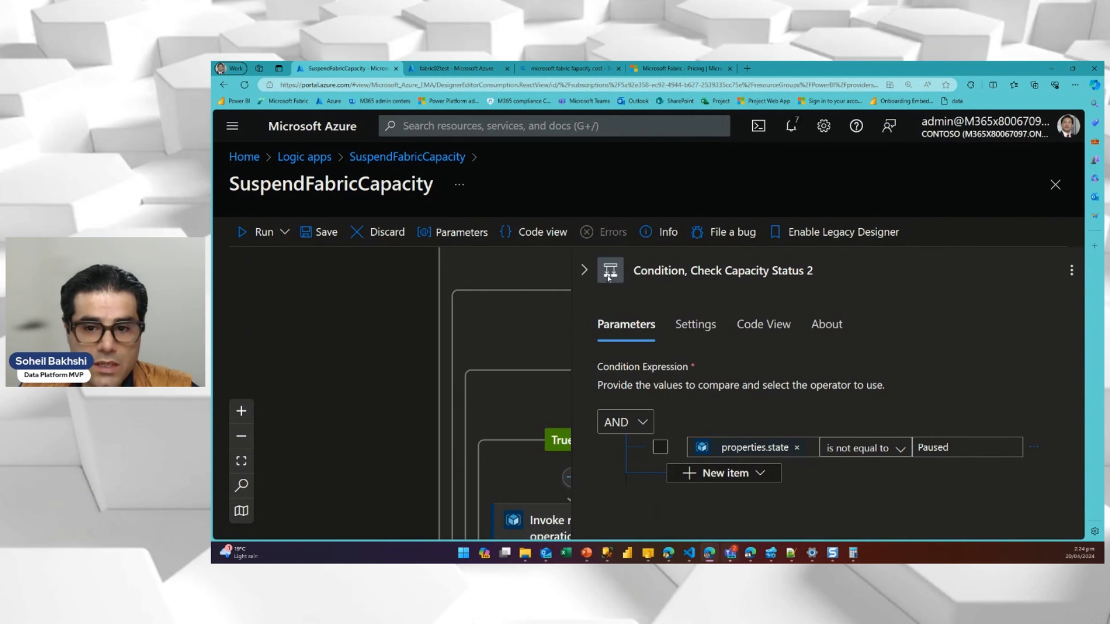
- Close the Check Capacity Status 2 details and review the workflow from Read a resource down to the Resume and Suspend operations
click(585, 271)
scroll(659, 301, down, 3)
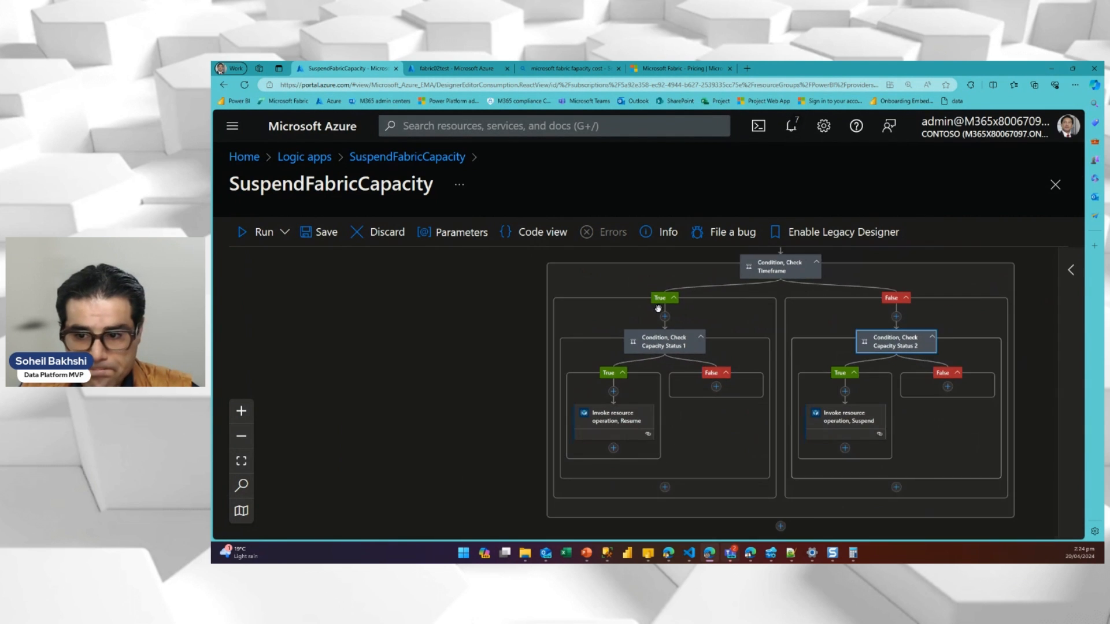
scroll(659, 309, down, 1)
drag(658, 308, 659, 359)
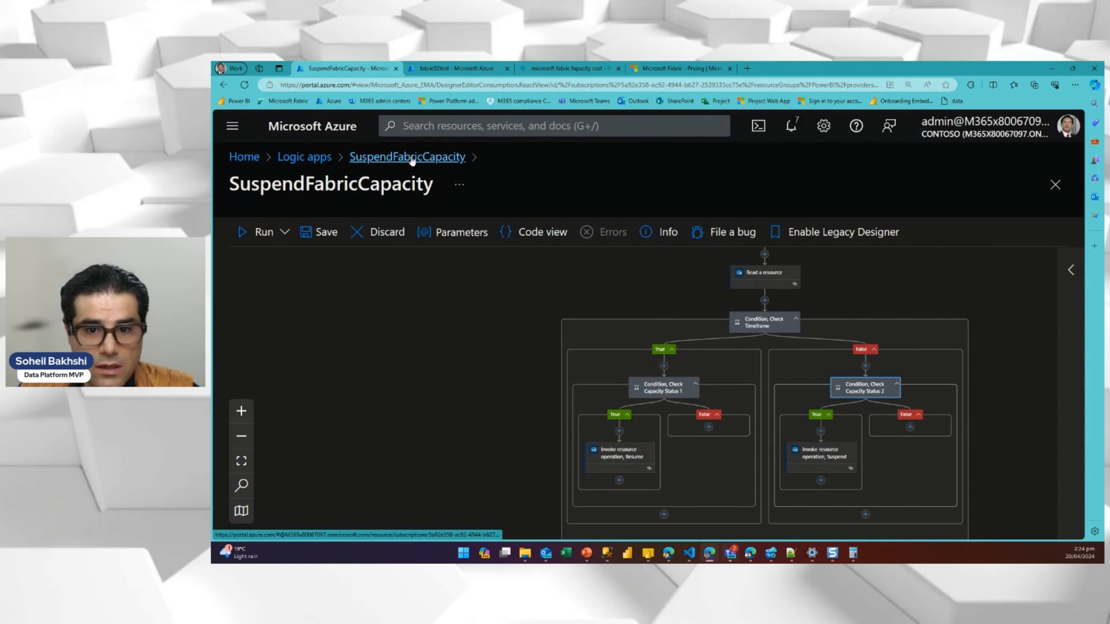
- Discard the unsaved changes to SuspendFabricCapacity and return to the Logic apps list
click(323, 158)
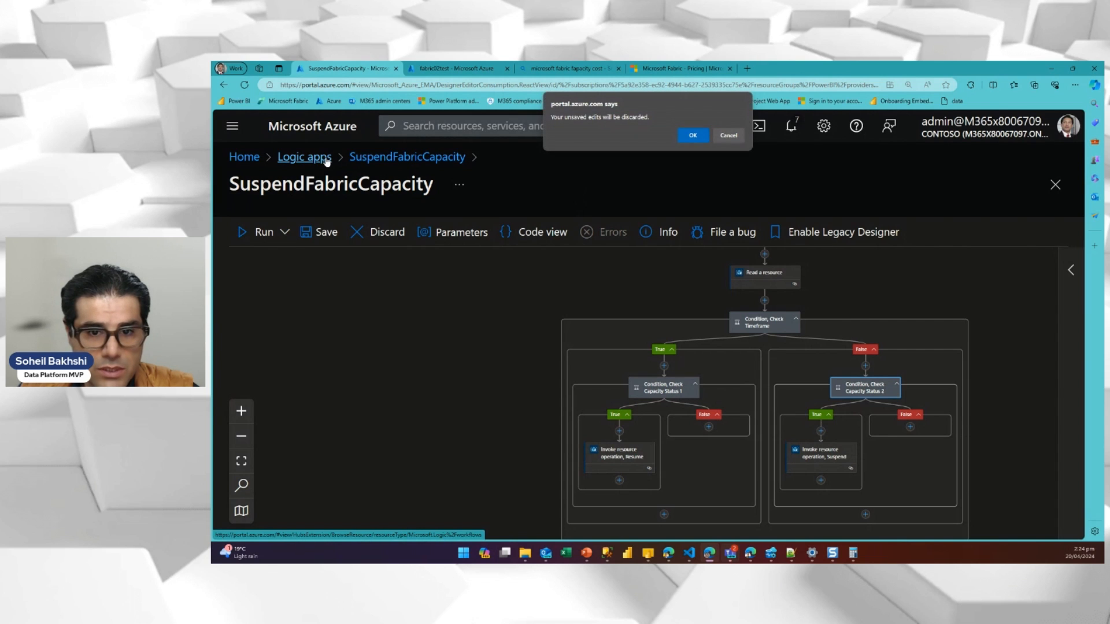
click(727, 135)
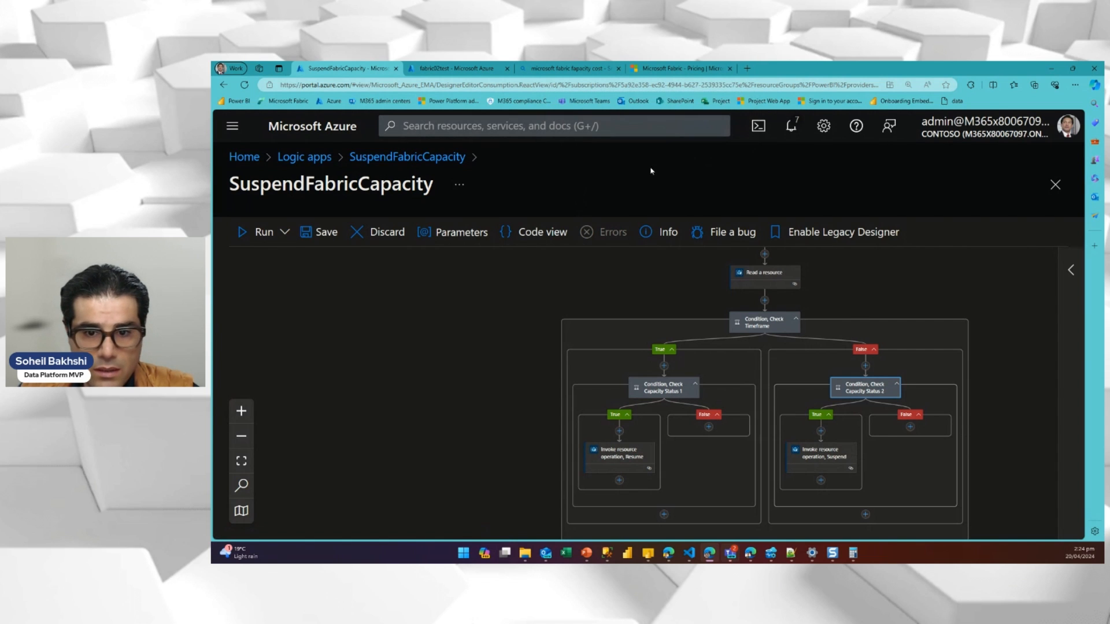
click(398, 235)
click(262, 316)
click(304, 157)
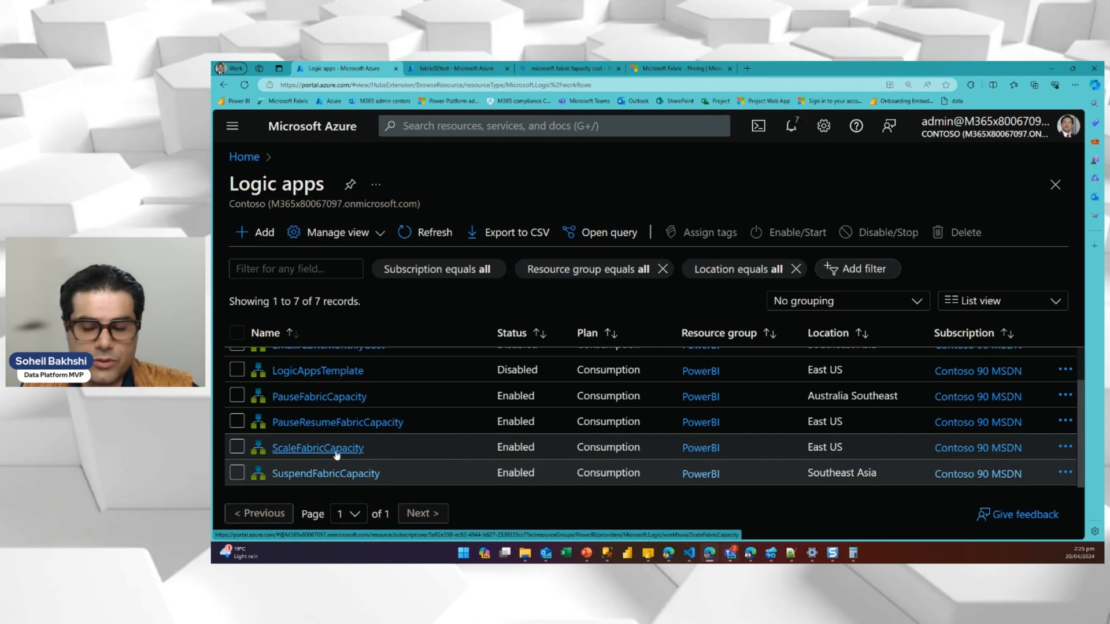
- Open the ScaleFabricCapacity logic app for editing and look over its first actions from Recurrence to Check Capacity Status
click(318, 448)
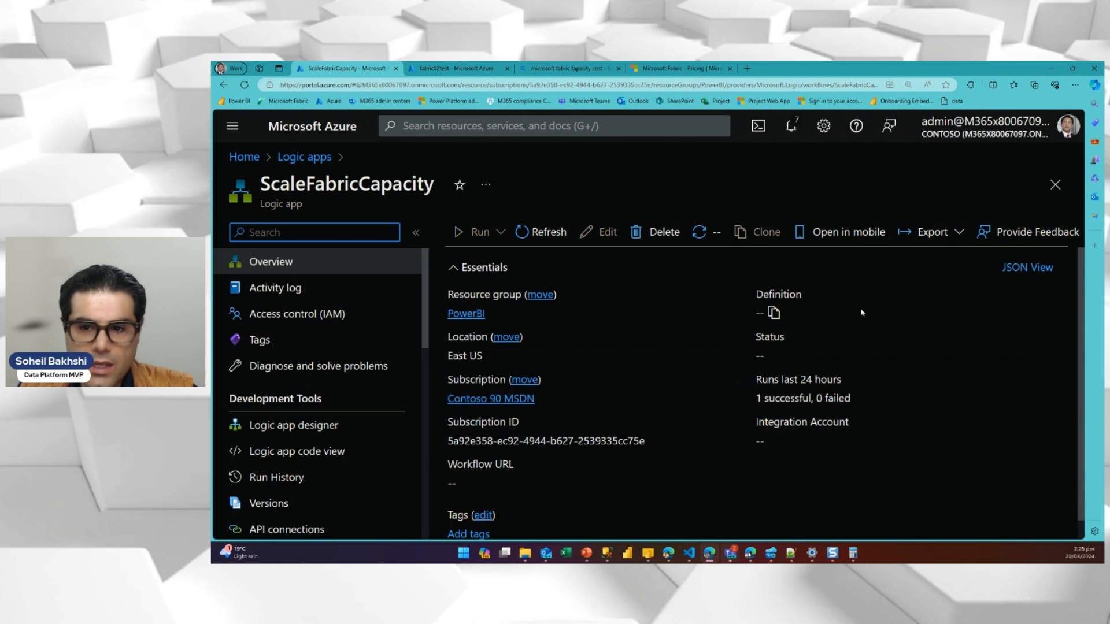
click(602, 232)
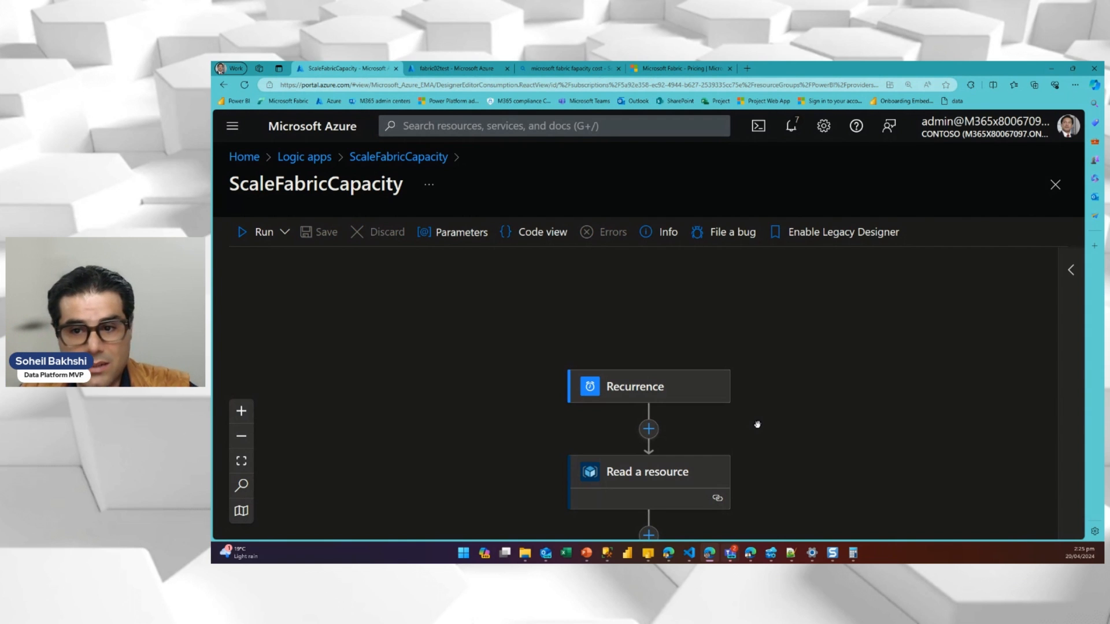
scroll(751, 418, down, 2)
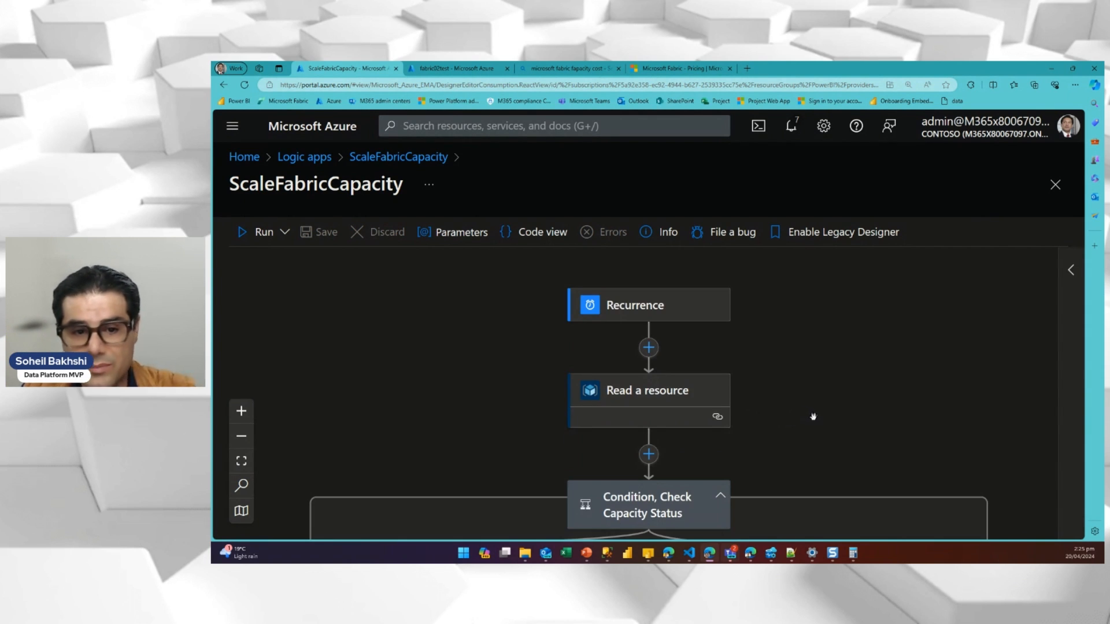
scroll(813, 416, down, 1)
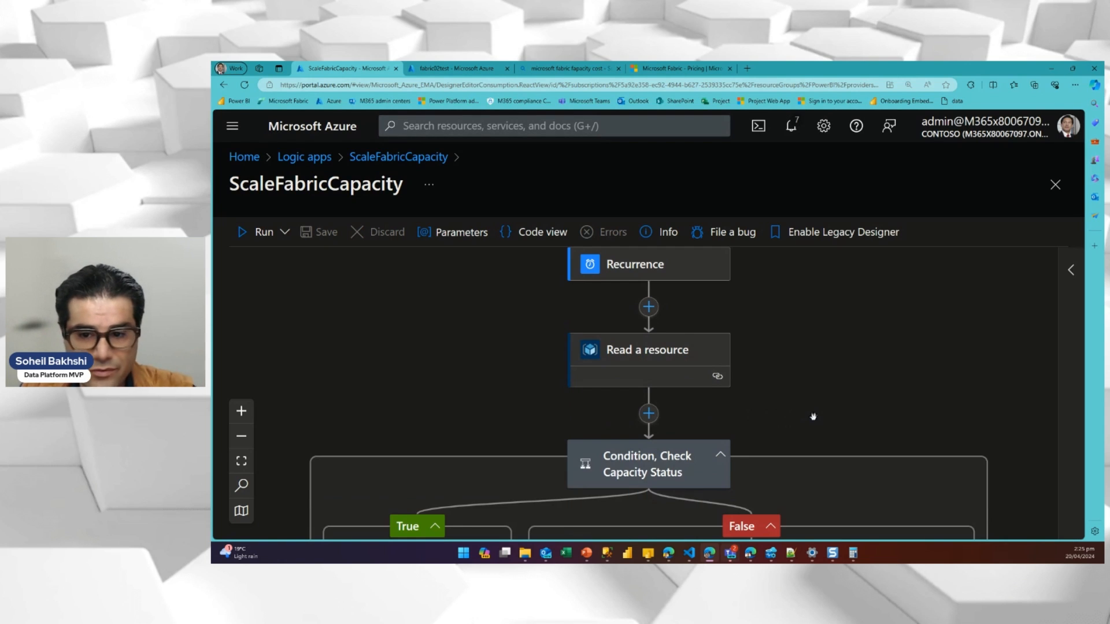
scroll(812, 416, down, 1)
scroll(861, 358, up, 2)
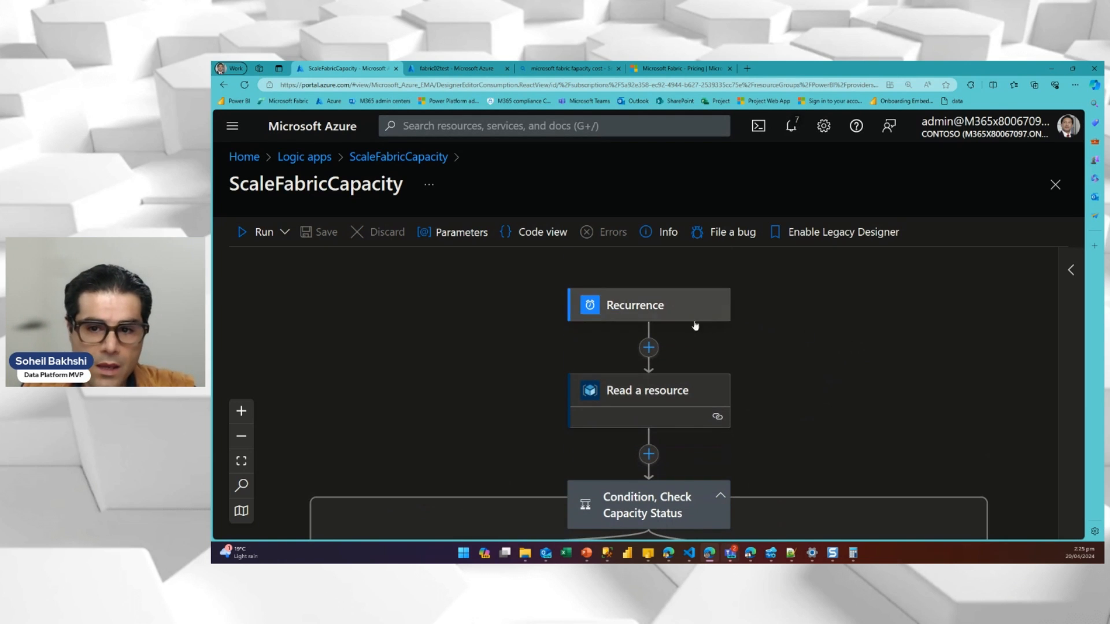
- Inspect the parameters of ScaleFabricCapacity's Read a resource action, from the subscription to the client API version and connection
click(645, 315)
click(639, 290)
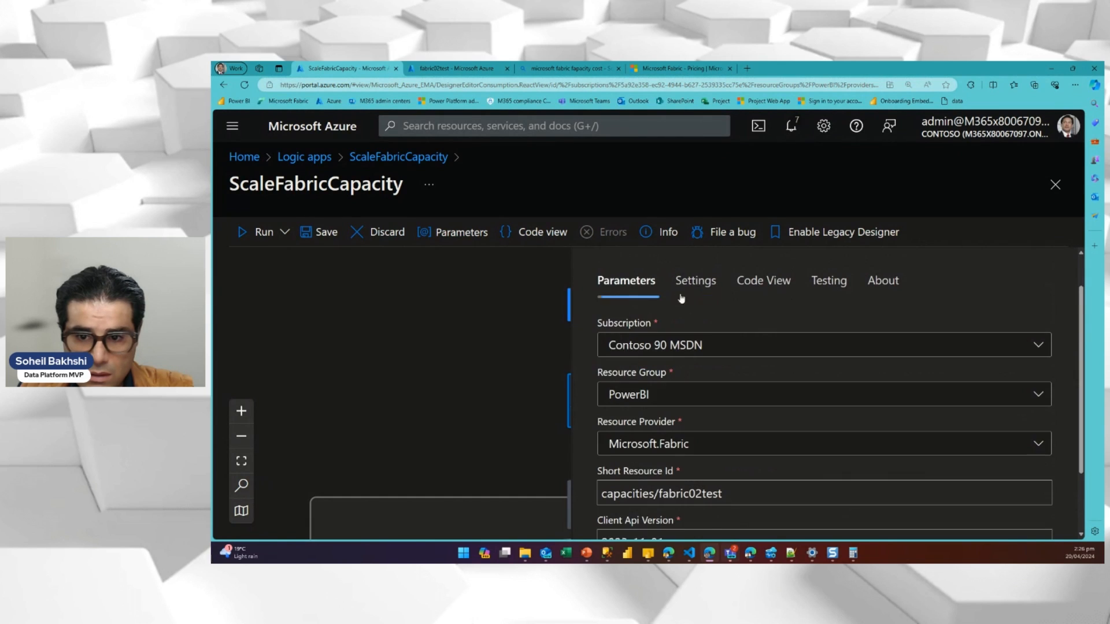
scroll(680, 315, down, 2)
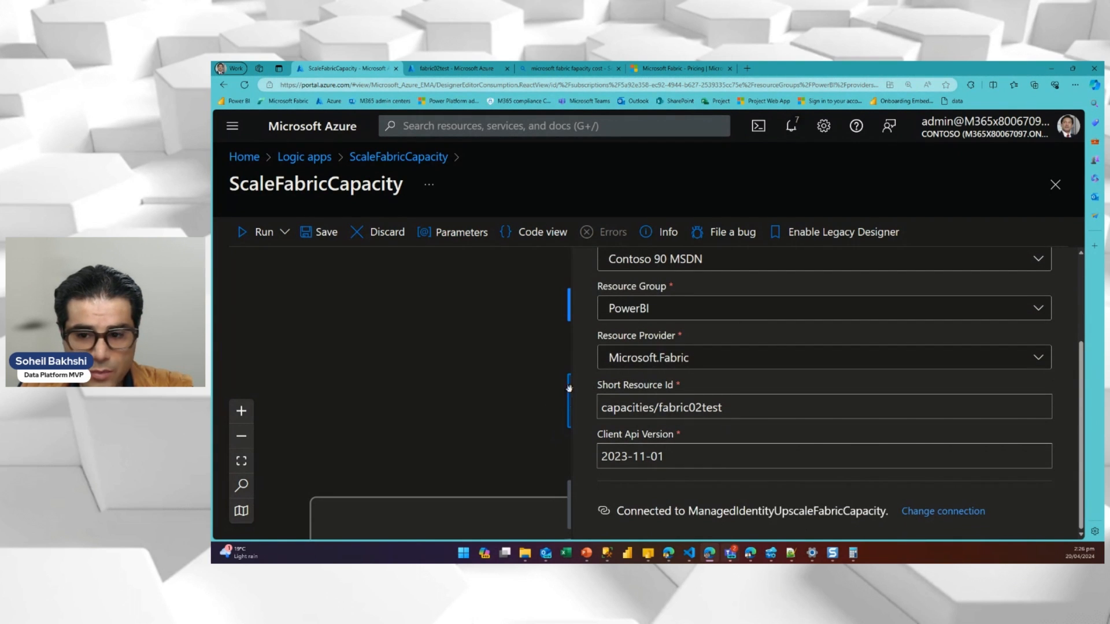
scroll(887, 317, up, 3)
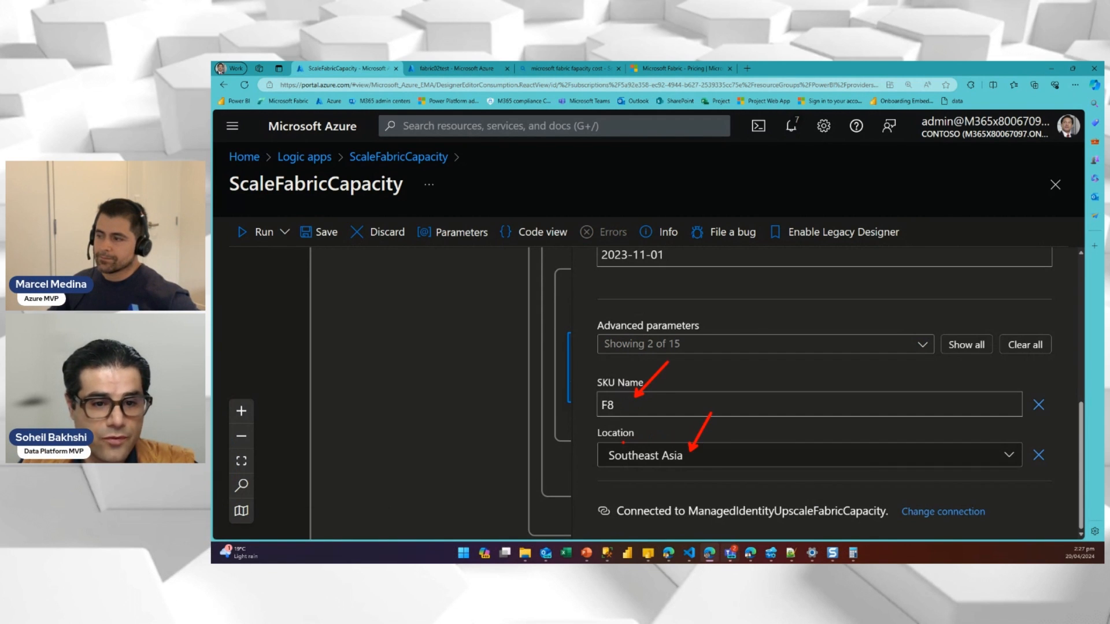
- Review the parameters of the Downscale SKU action and close its details to see both scaling branches
scroll(711, 354, up, 5)
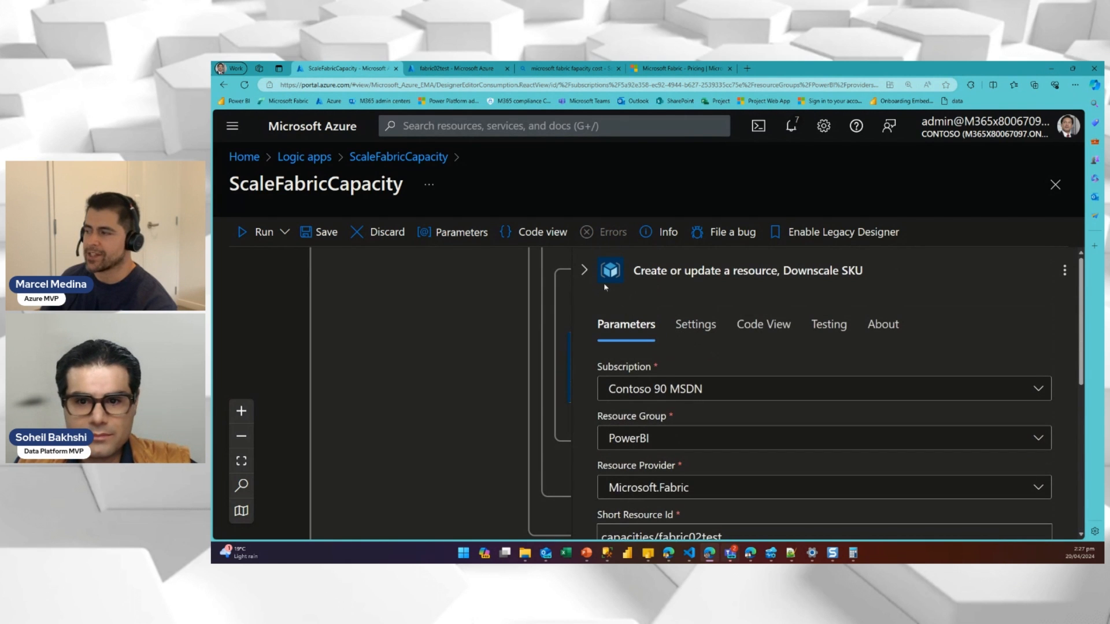
click(584, 270)
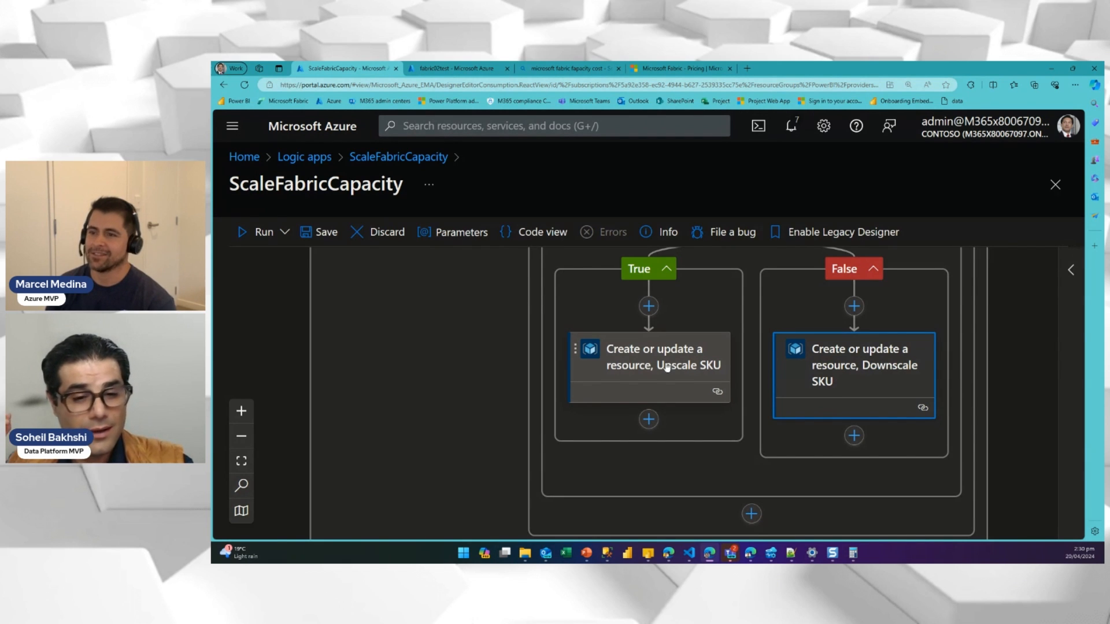
key(alt+Tab)
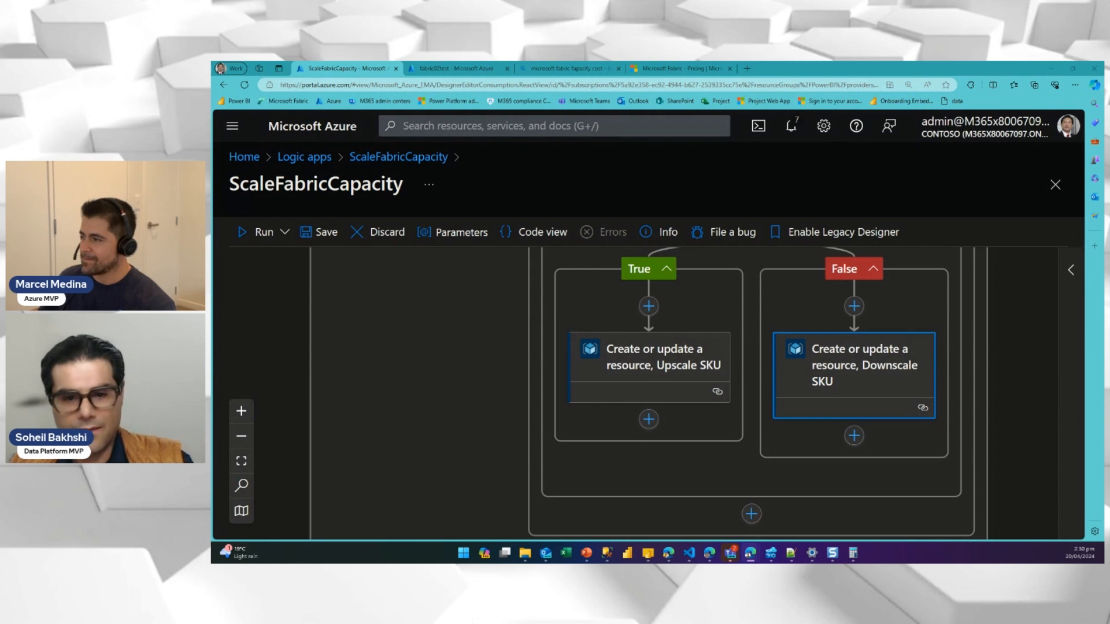